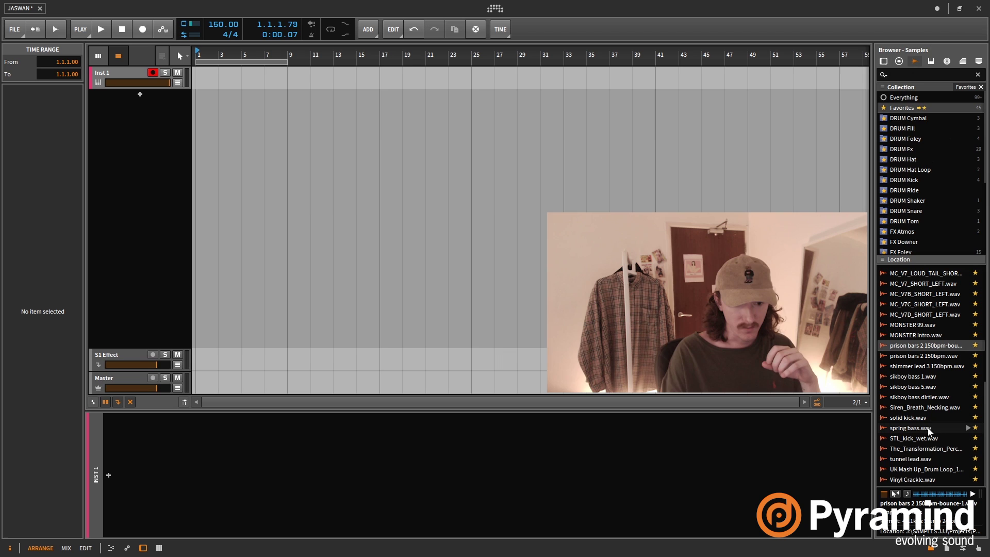
Place the tunnel lead.wav sample on a new audio track at bar 1 and play the arrangement with looping enabled
drag(914, 459, 230, 100)
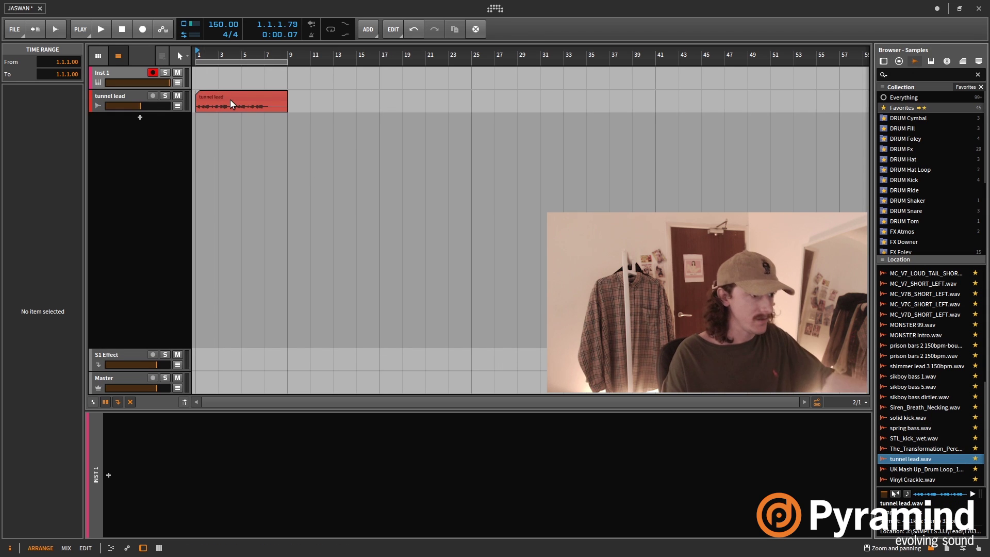
key(space)
key(l)
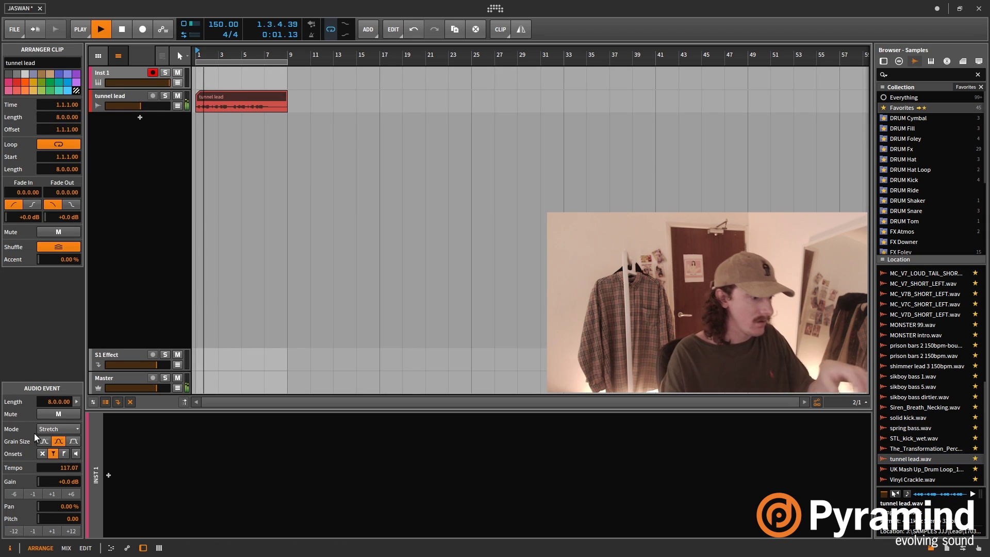
Set the tunnel lead clip's audio tempo to 150 and raise the track's volume
double_click(66, 466)
text(150)
key(Return)
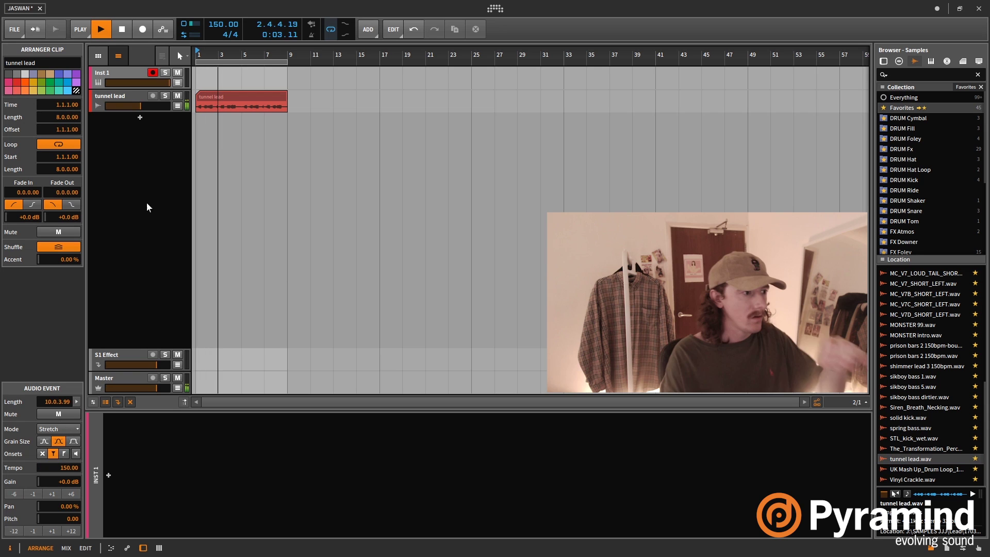
drag(148, 107, 163, 107)
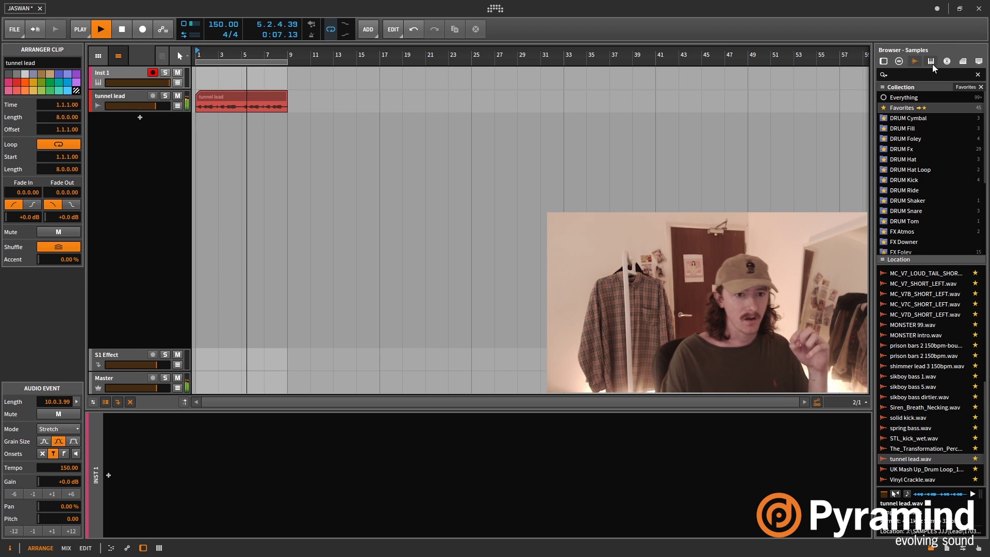
Search the device browser for "creative" and load the Sonalksis Creative Filter into the device chain of Inst 1
click(900, 62)
text(filt)
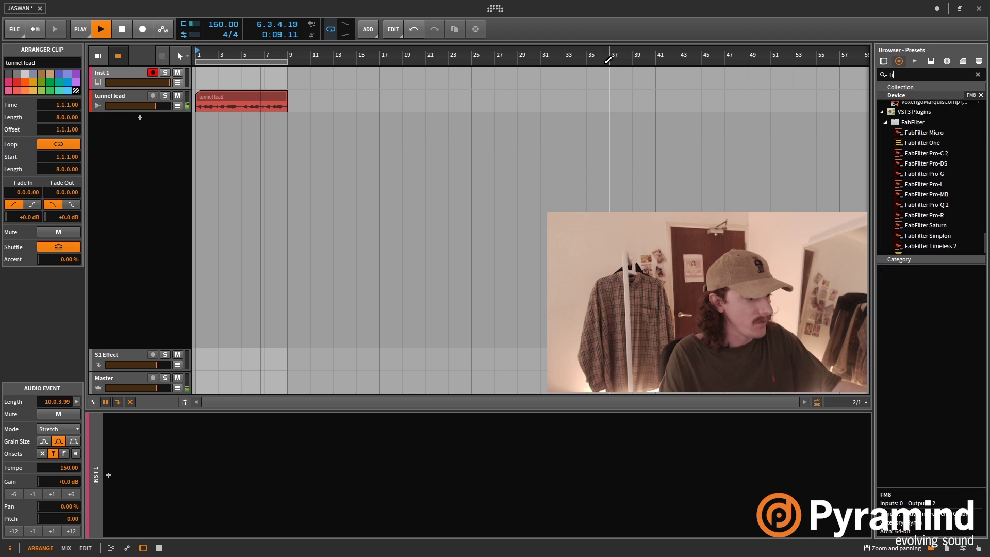
key(BackSpace)
key(BackSpace)
key(BackSpace)
key(BackSpace)
text(cr)
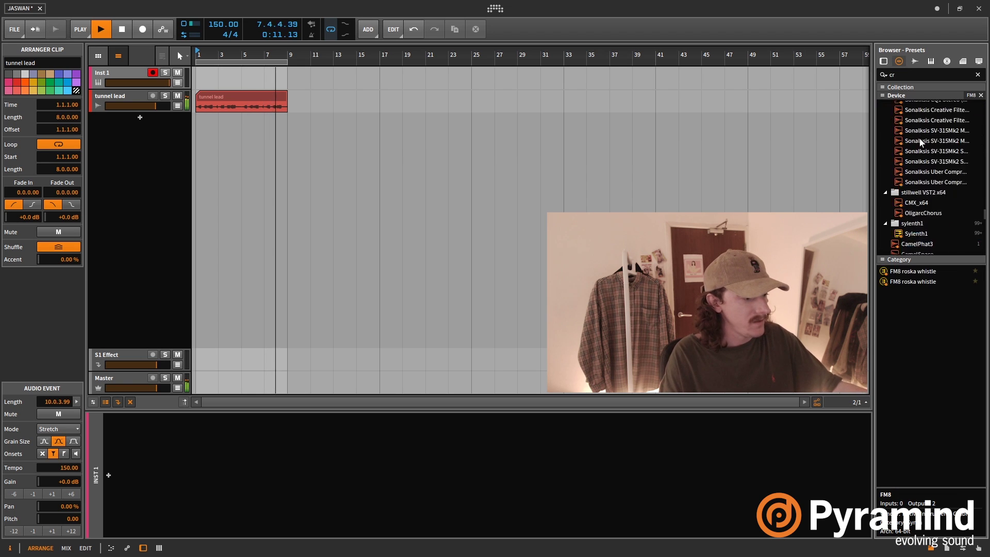
text(eative)
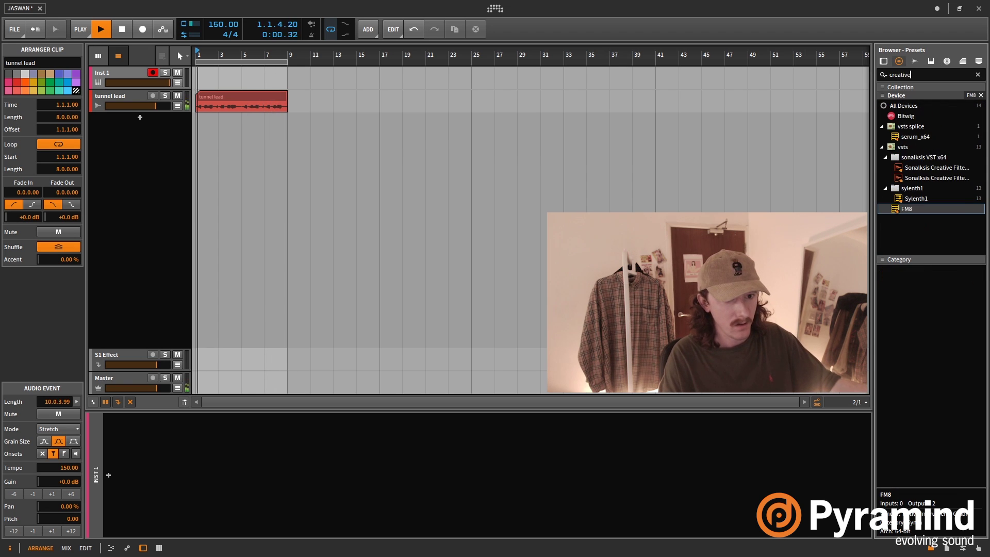
drag(937, 177, 299, 457)
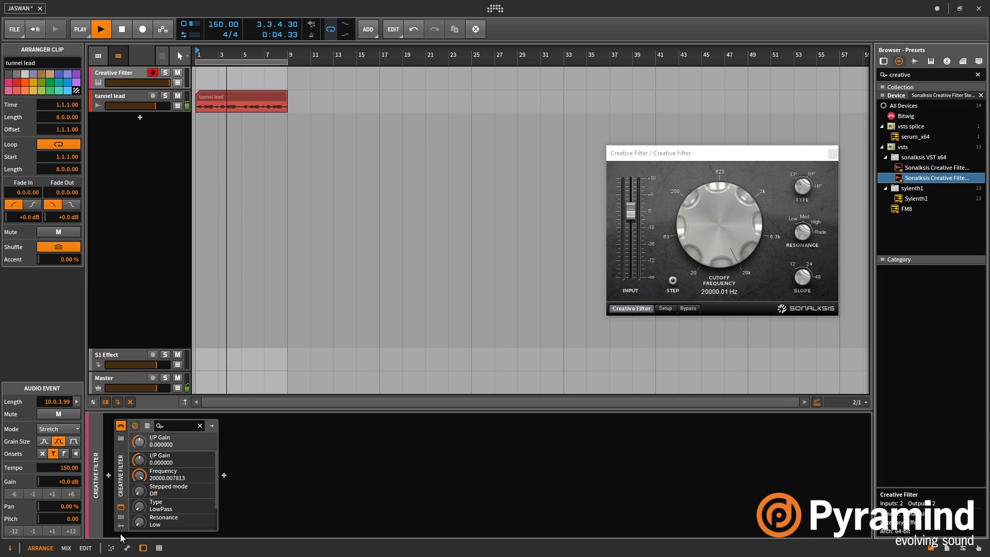
Add an Envelope Follower modulator to the Creative Filter and display its settings
click(138, 440)
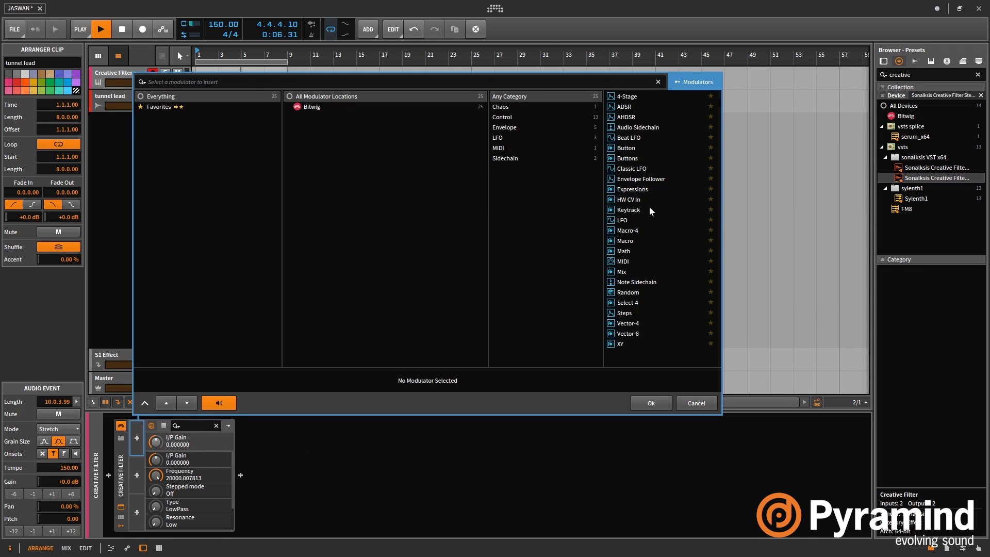
double_click(644, 179)
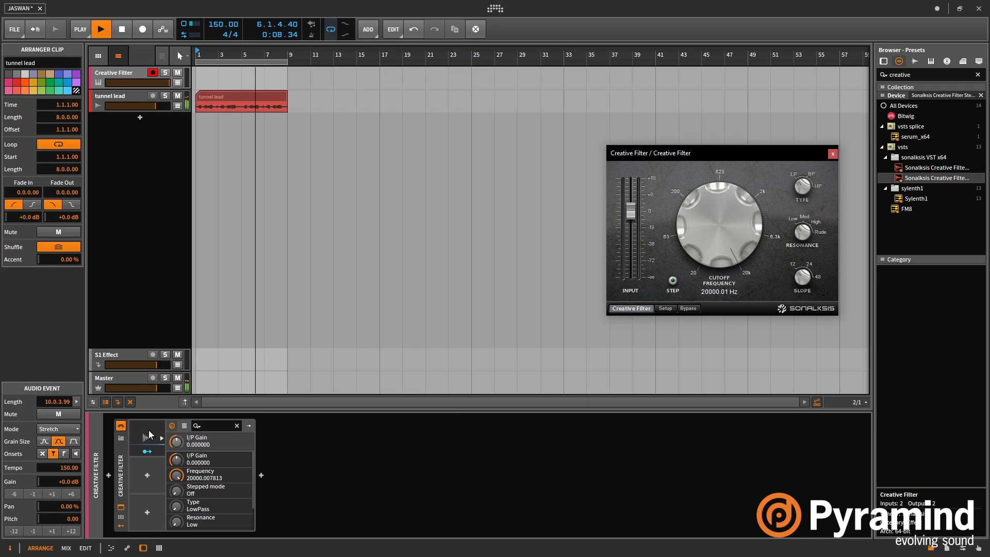
click(149, 437)
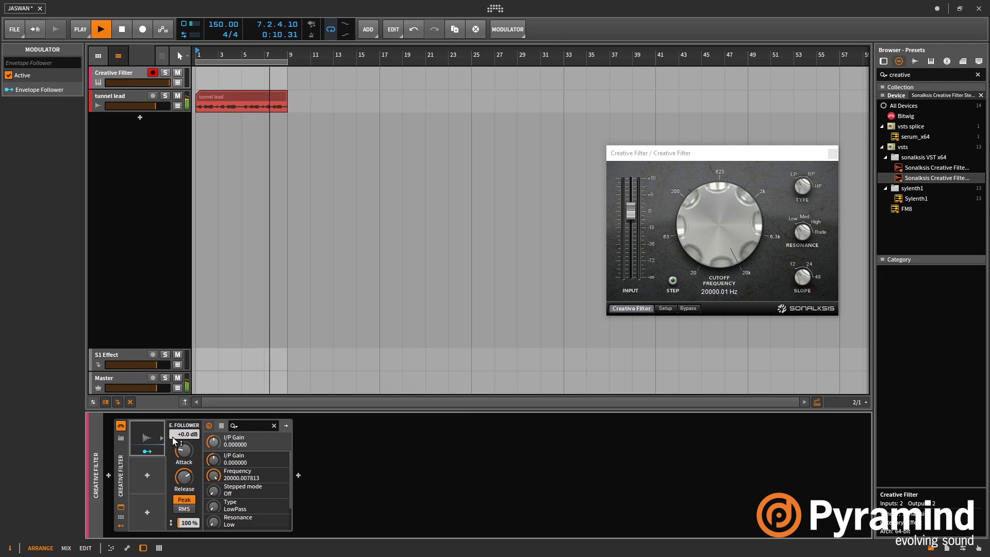
Move the Creative Filter to the tunnel lead track and modulate its frequency by -1.000 with the Envelope Follower
drag(120, 494, 243, 107)
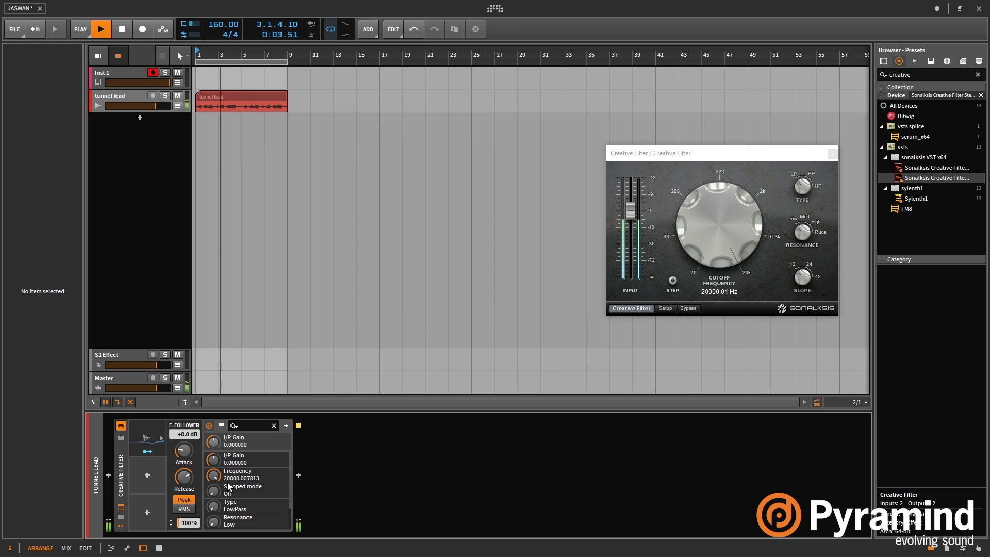
click(148, 451)
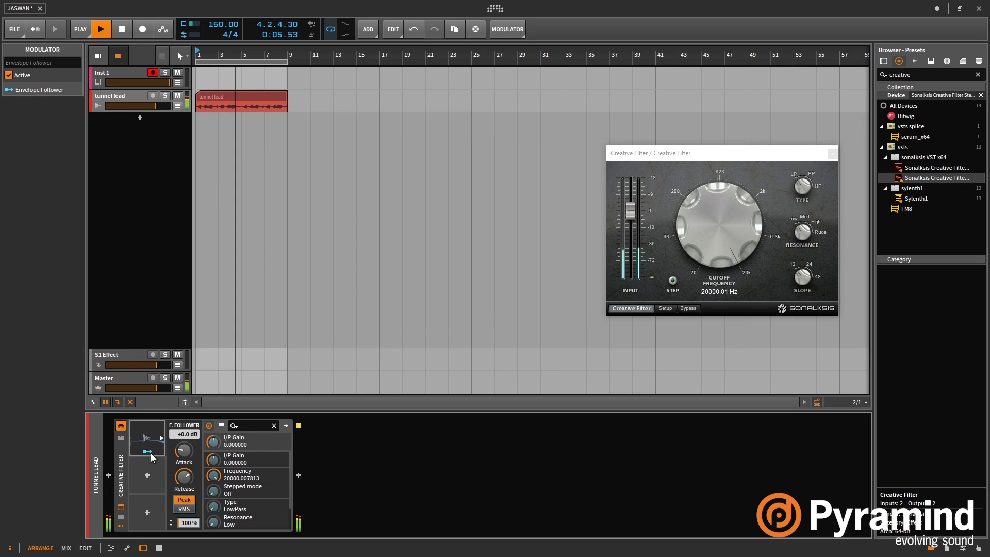
drag(217, 477, 216, 536)
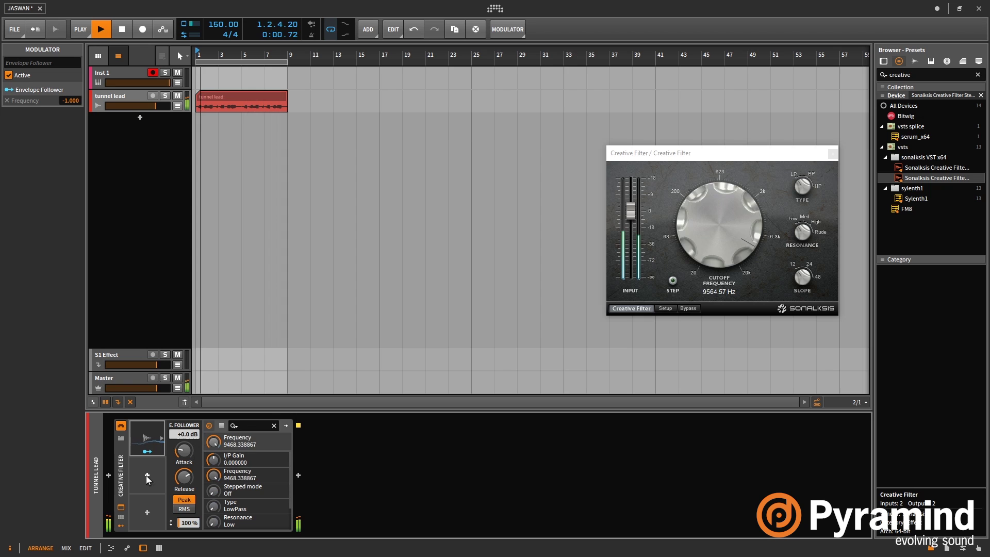
Search the device browser for "delay" and add Bitwig's Delay-2 after the Creative Filter
drag(930, 73, 586, 49)
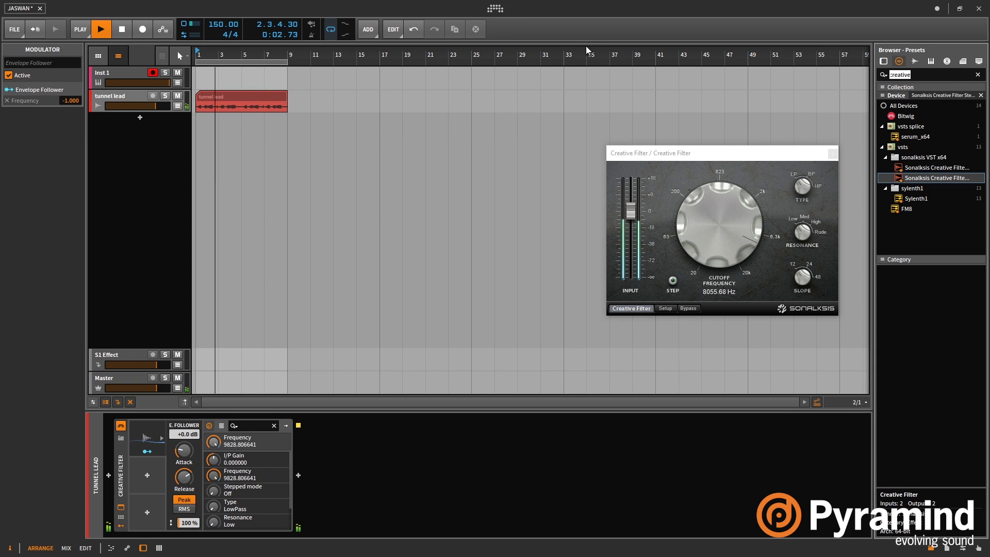
text(delay)
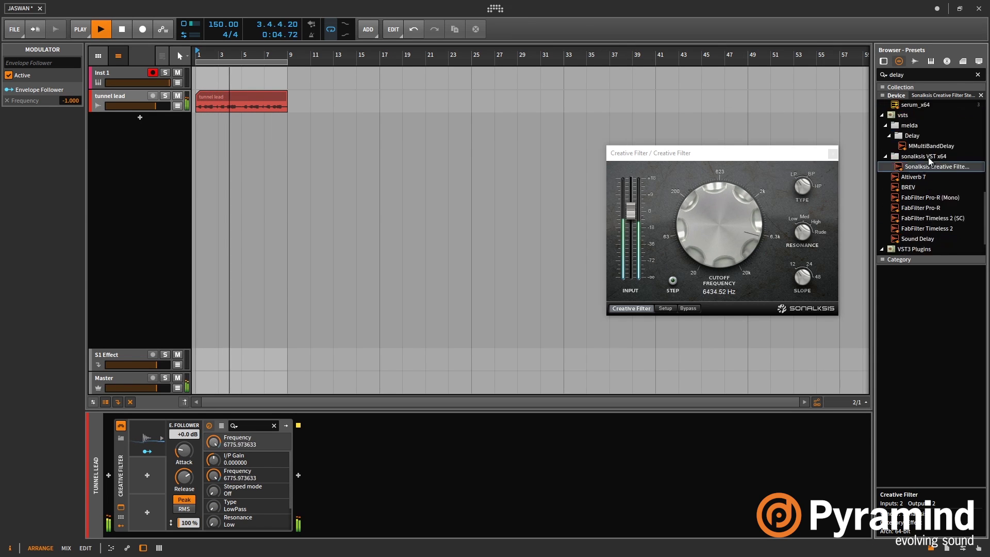
scroll(939, 158, up, 5)
click(913, 210)
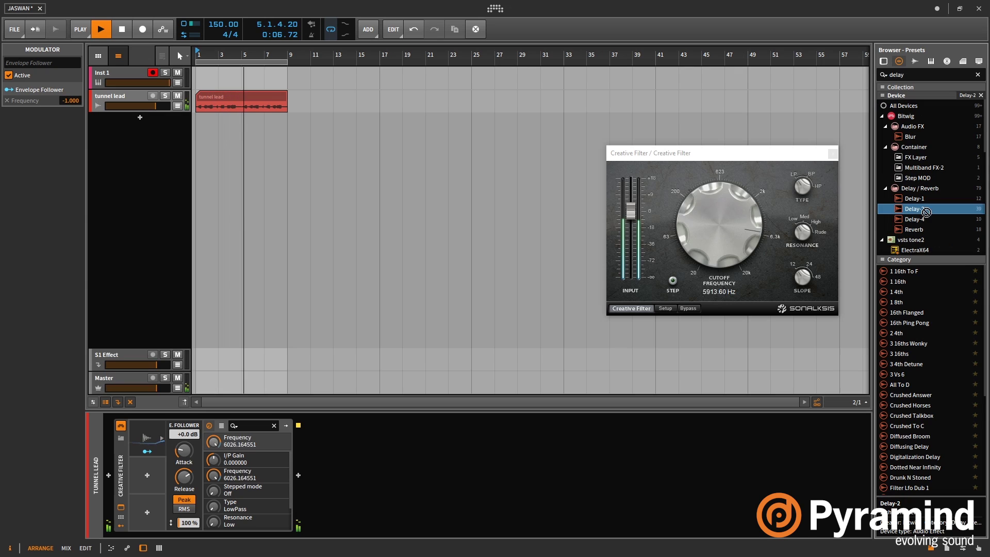
drag(926, 212, 475, 465)
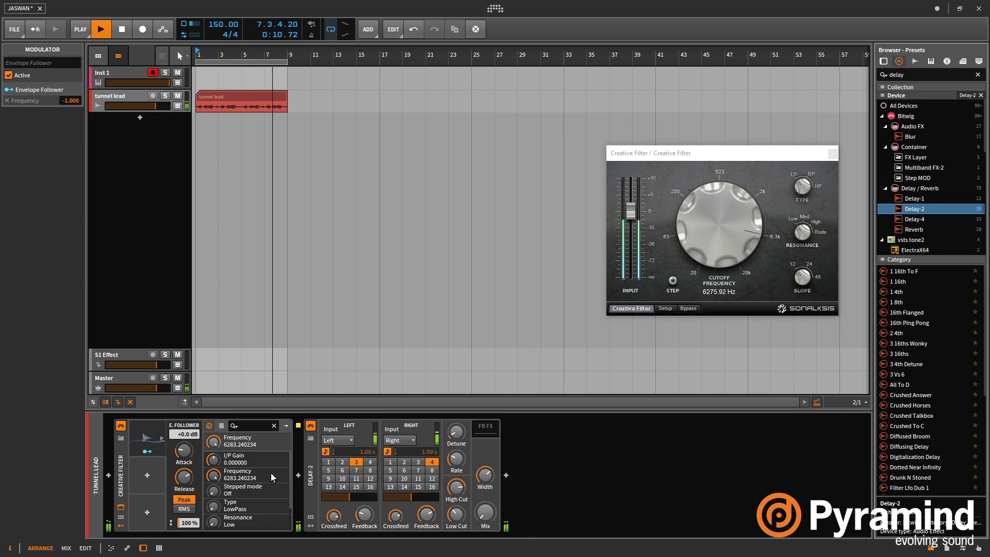
Wrap the Creative Filter and Delay-2 together in an FX Layer and move the Envelope Follower modulator onto that layer
click(315, 472)
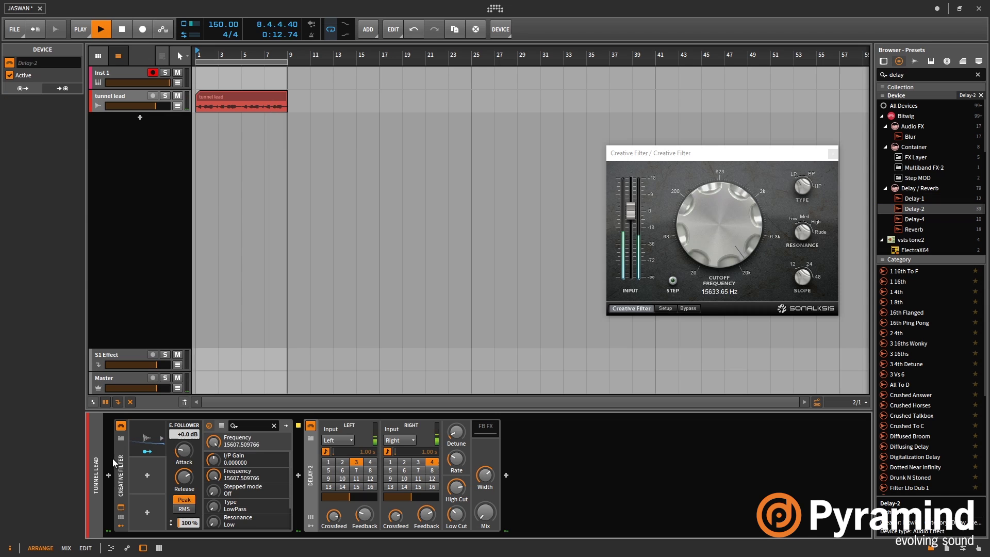
click(128, 474)
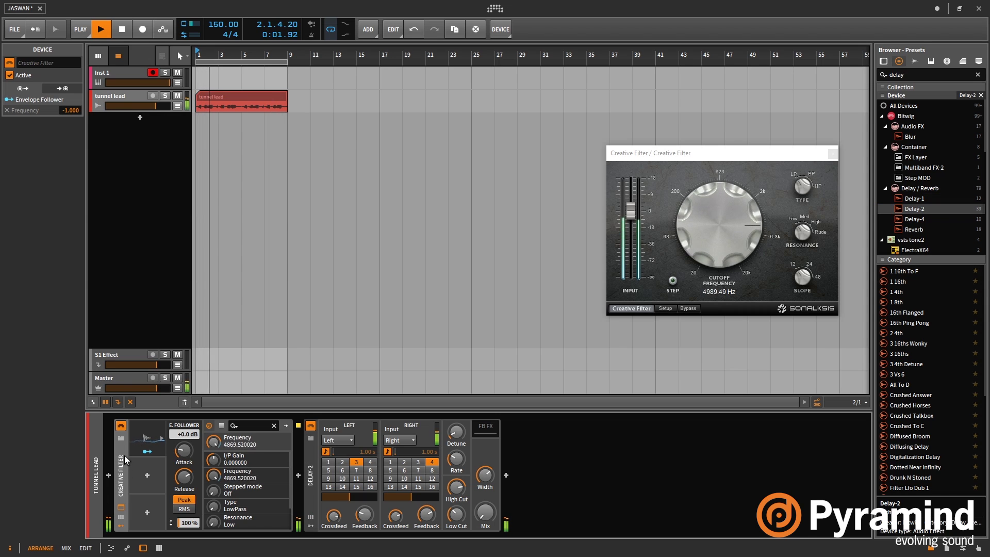
shift+click(312, 473)
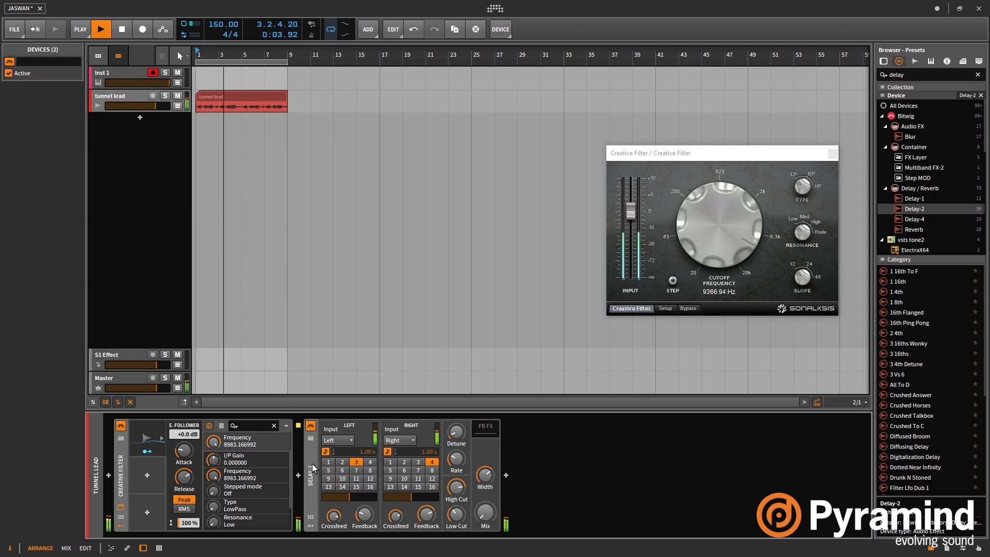
right_click(316, 475)
click(351, 493)
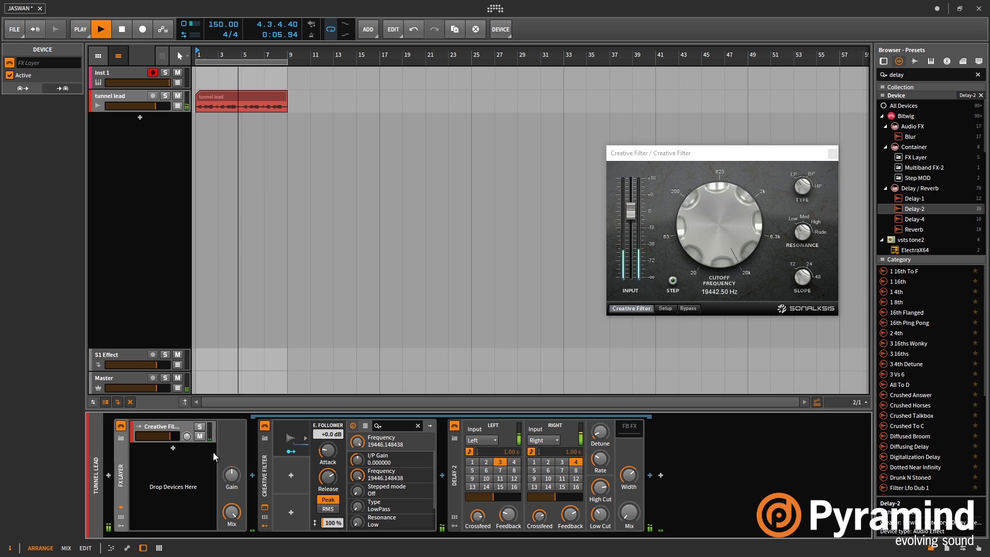
click(123, 523)
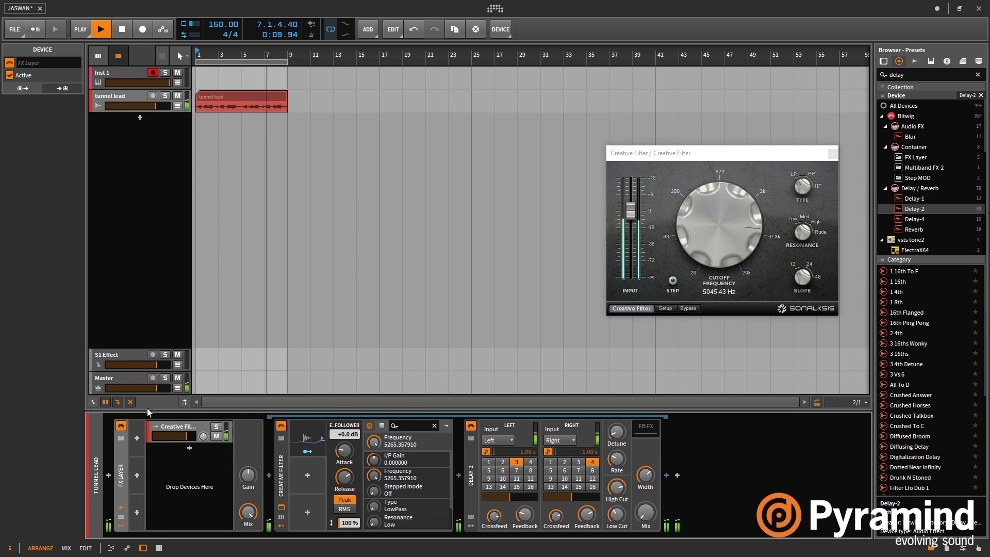
drag(308, 438, 150, 439)
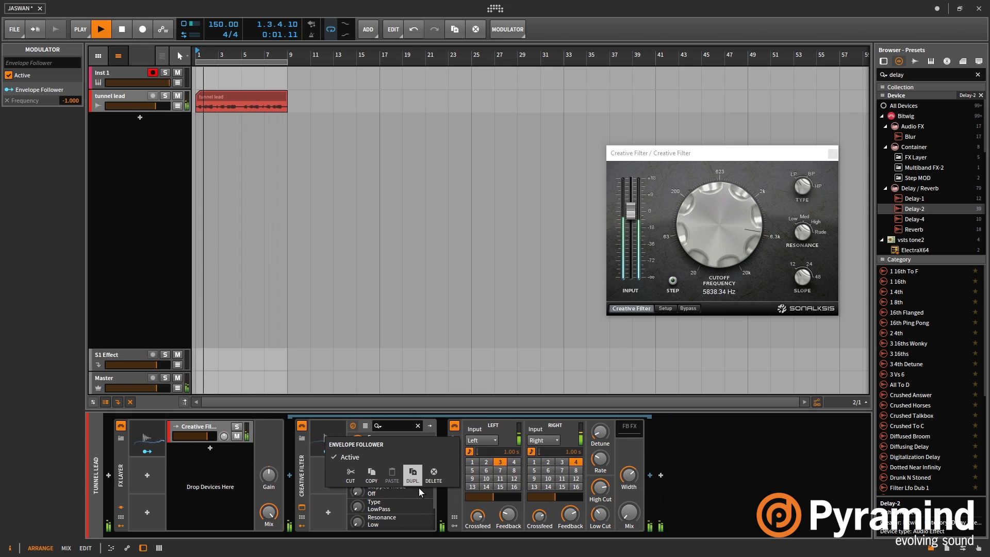
Map the FX Layer's Envelope Follower to the filter frequency at -1.000 and the Delay-2 mix at 1.000
click(147, 446)
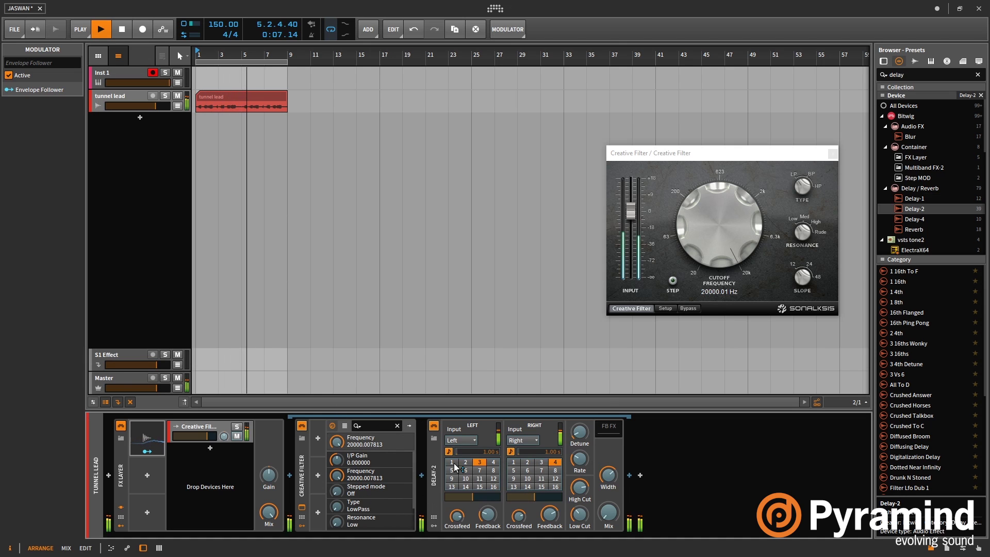
drag(337, 441, 337, 521)
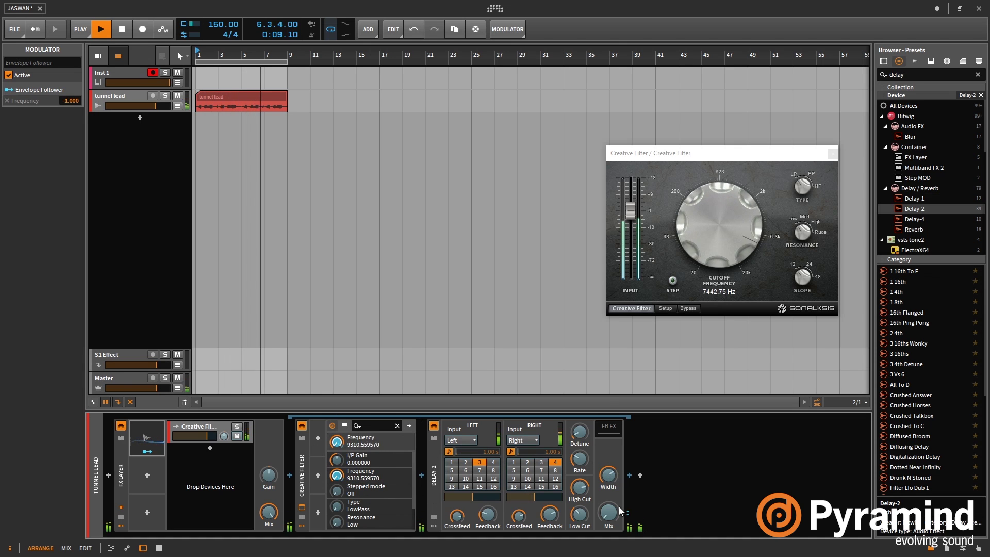
drag(608, 513, 609, 480)
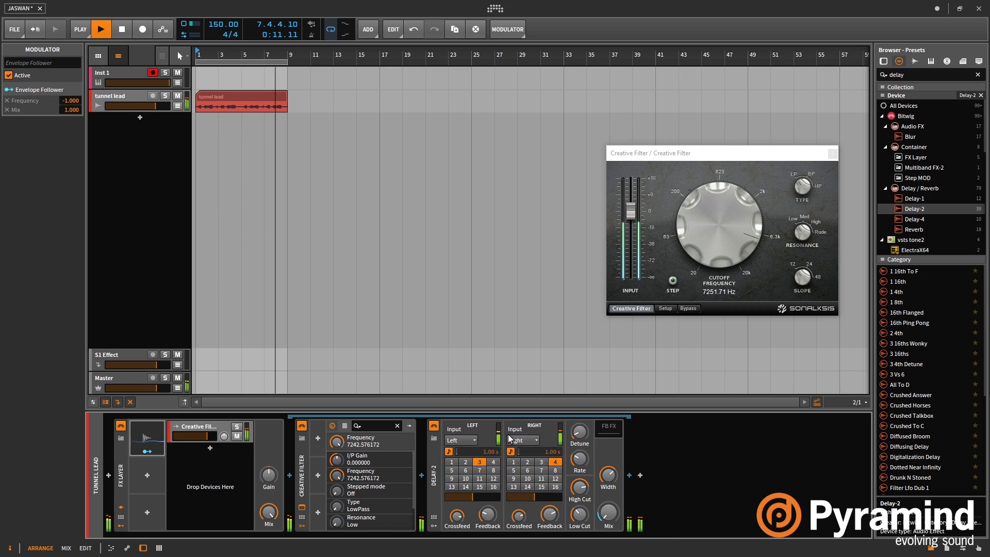
right_click(433, 438)
click(432, 441)
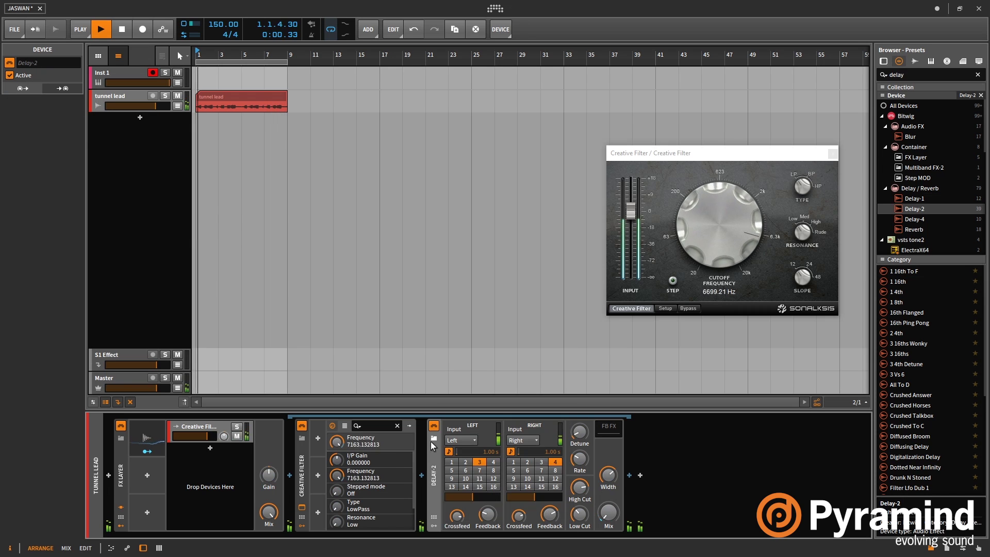
click(432, 441)
key(Escape)
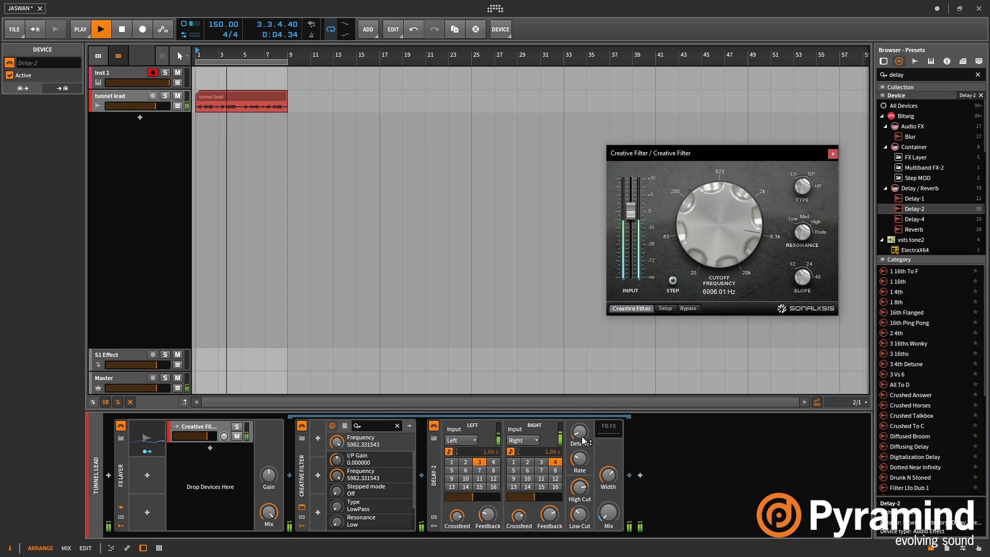
Close the Creative Filter's plug-in window and set the project tempo to 128 BPM
click(833, 154)
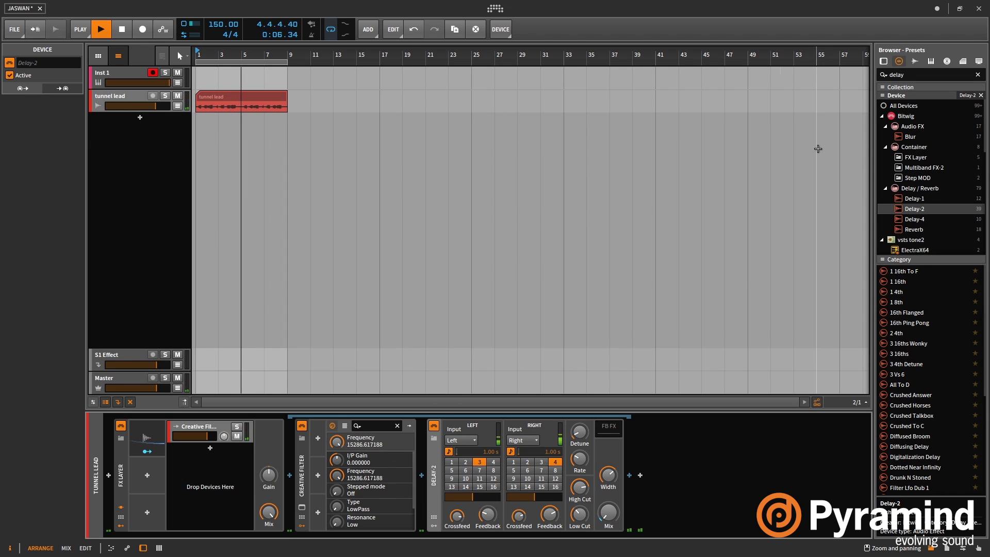
double_click(213, 26)
key(Return)
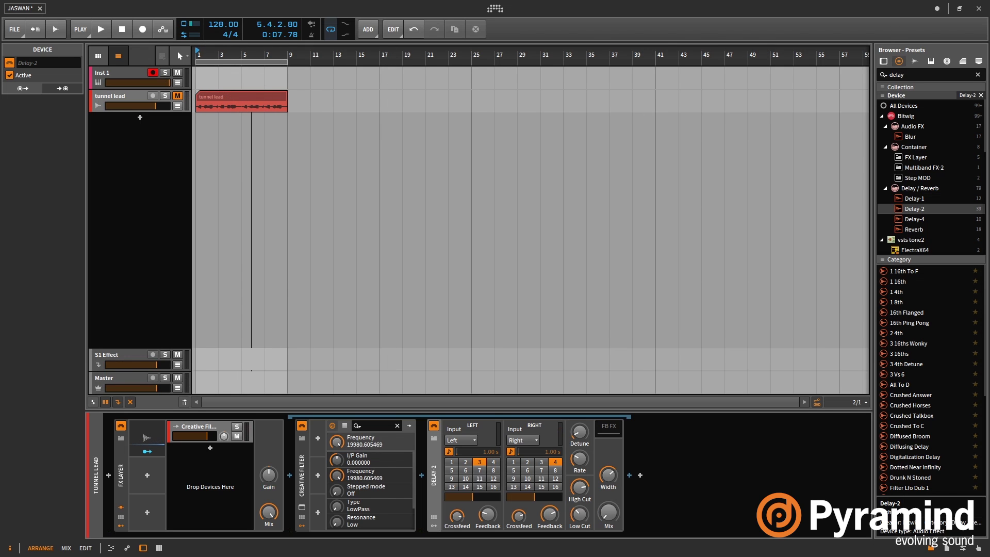
Place the favorite clip SUM RANDOM MIDI on a new track at bar 1 and duplicate it directly after itself
click(963, 61)
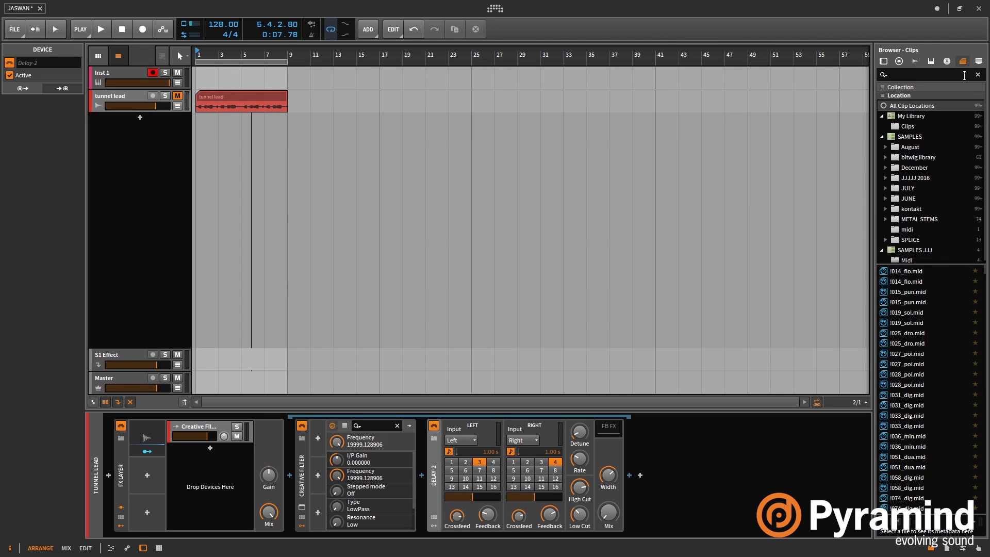
click(900, 87)
click(907, 106)
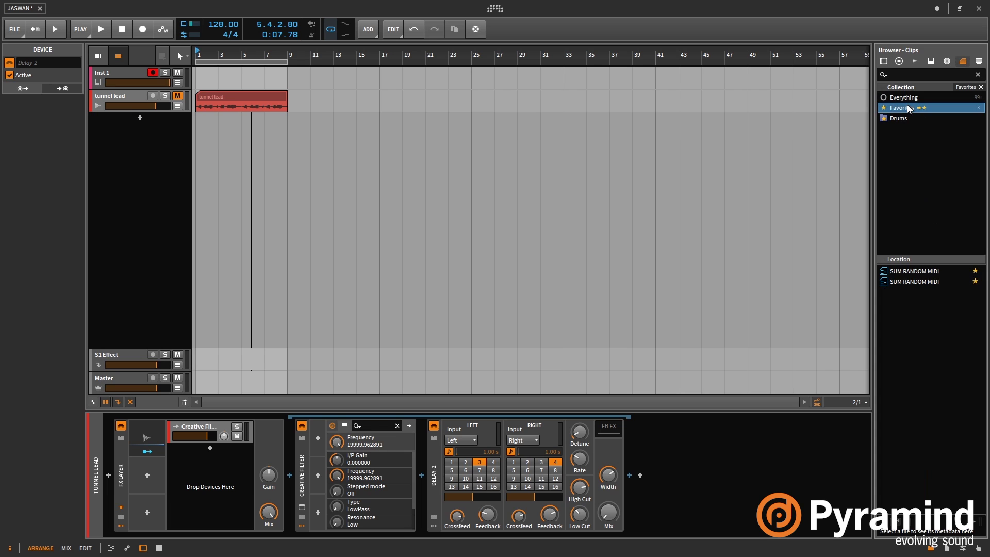
drag(898, 284, 199, 142)
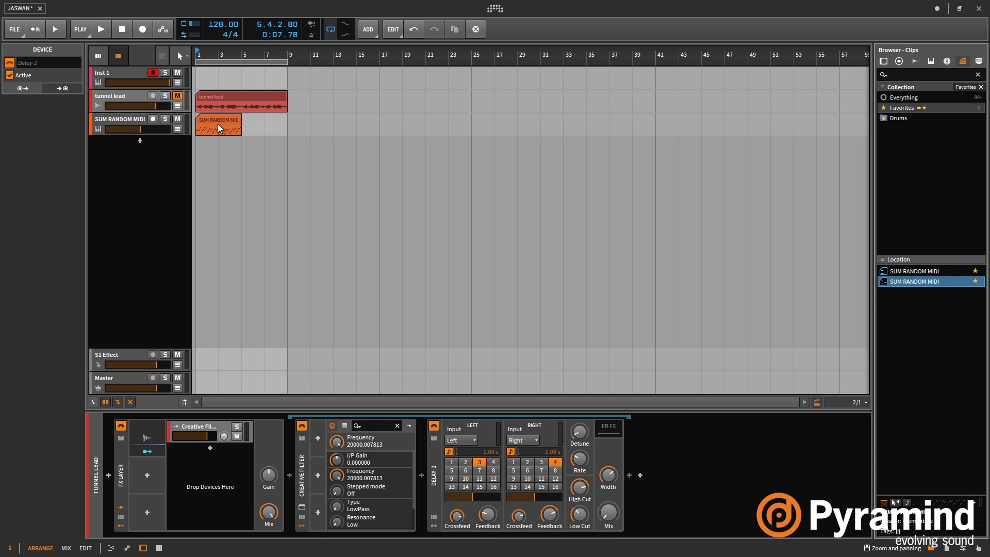
key(ctrl+d)
Find the Polysynth instrument by searching for "poly" and load it onto the SUM RANDOM MIDI track
click(900, 61)
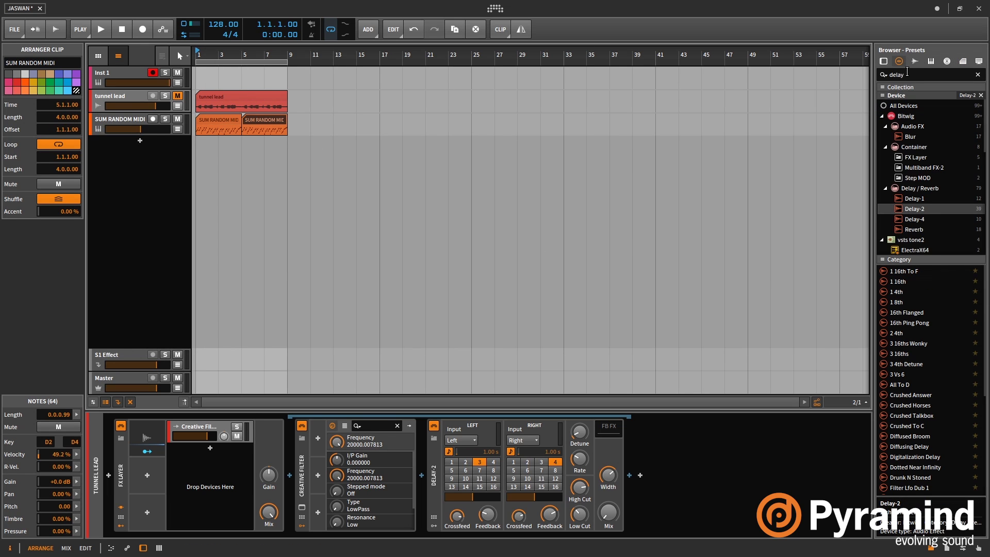
text(poly)
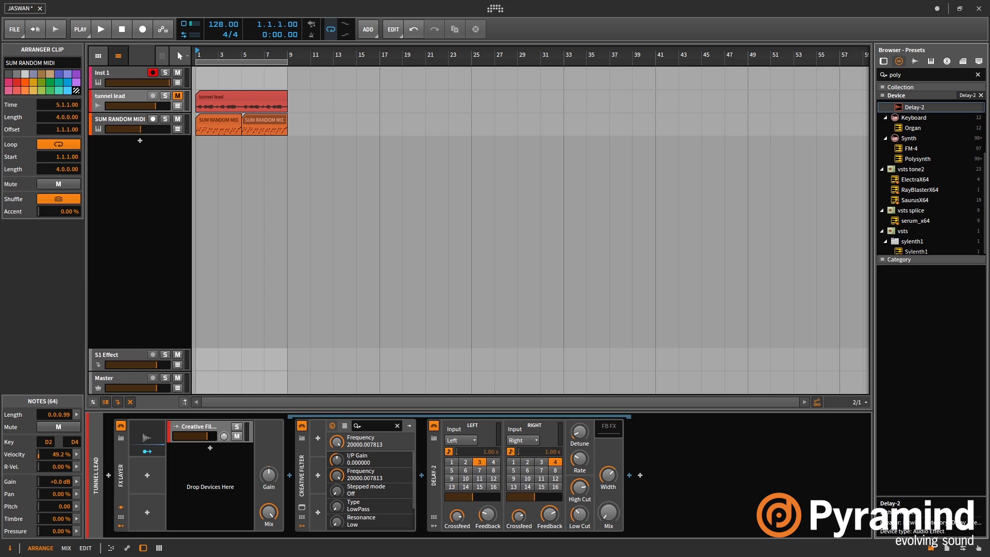
drag(929, 156, 211, 117)
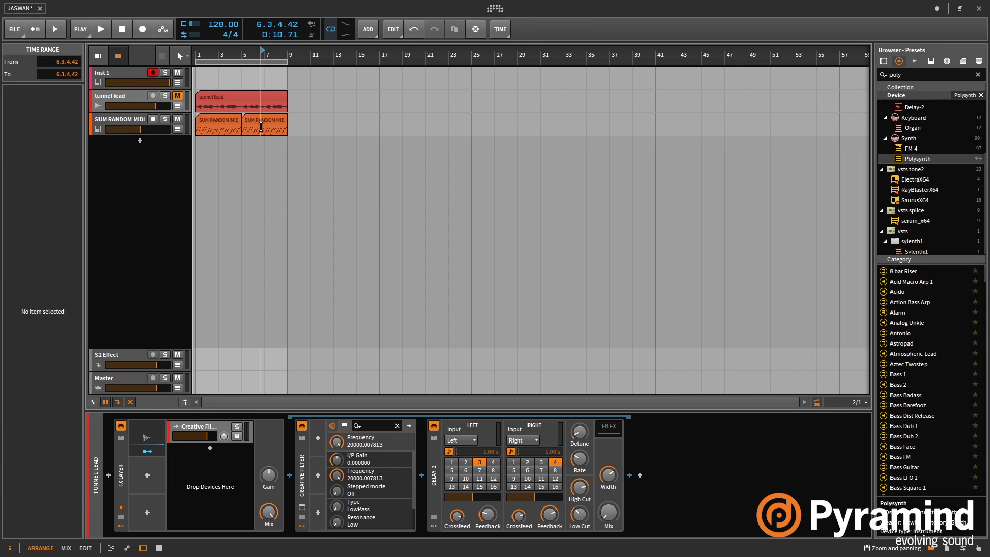
Consolidate the two SUM RANDOM MIDI clips into a single clip and start playback
shift+click(238, 117)
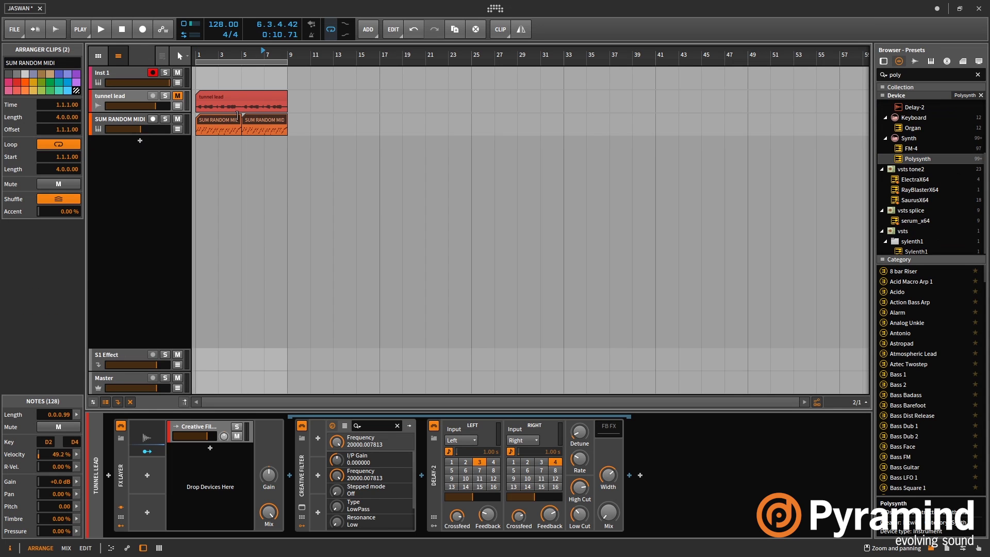
key(ctrl+j)
click(146, 118)
key(space)
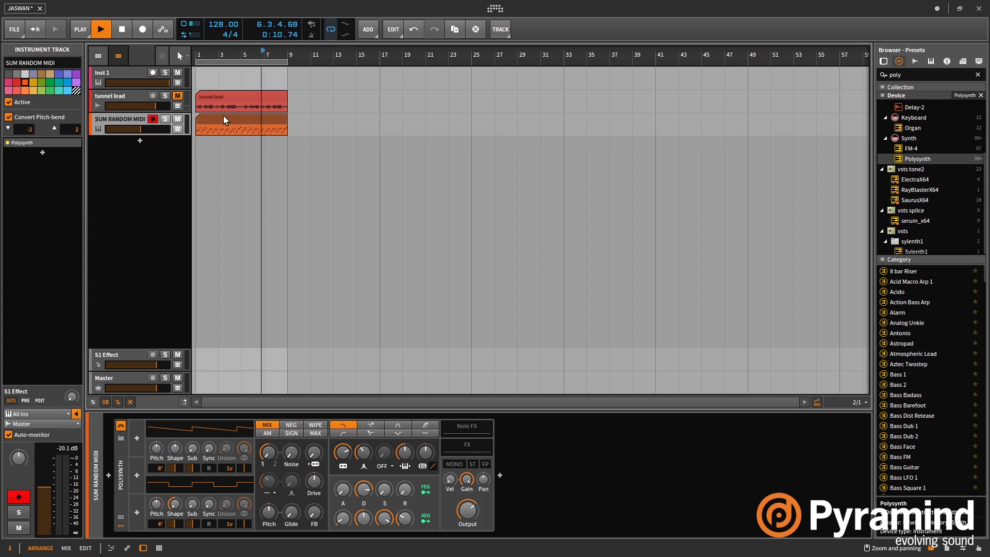
click(218, 118)
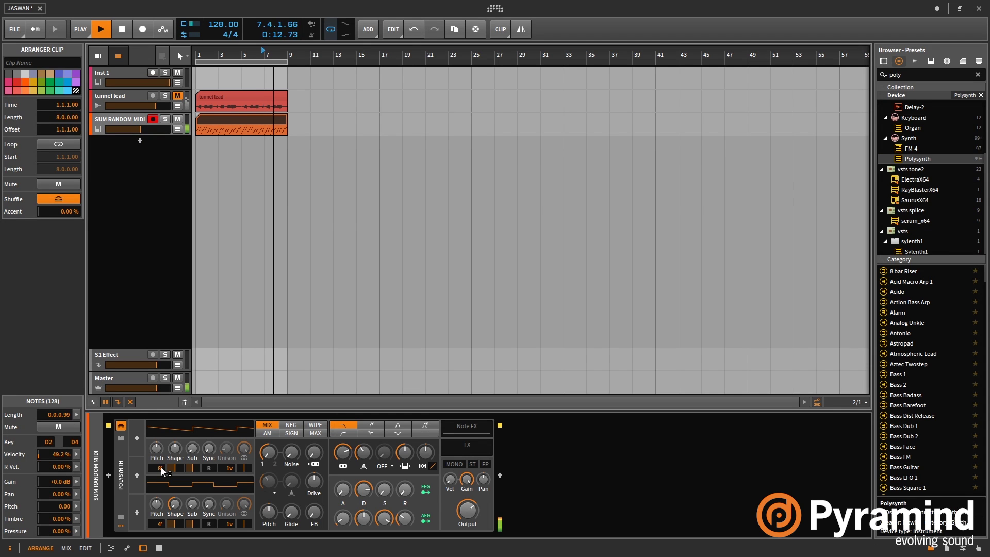
Set Polysynth's oscillator 1 to 16', balance the OSC 1/2 mix at 51%, and adjust the amp envelope's sustain
drag(159, 467, 159, 490)
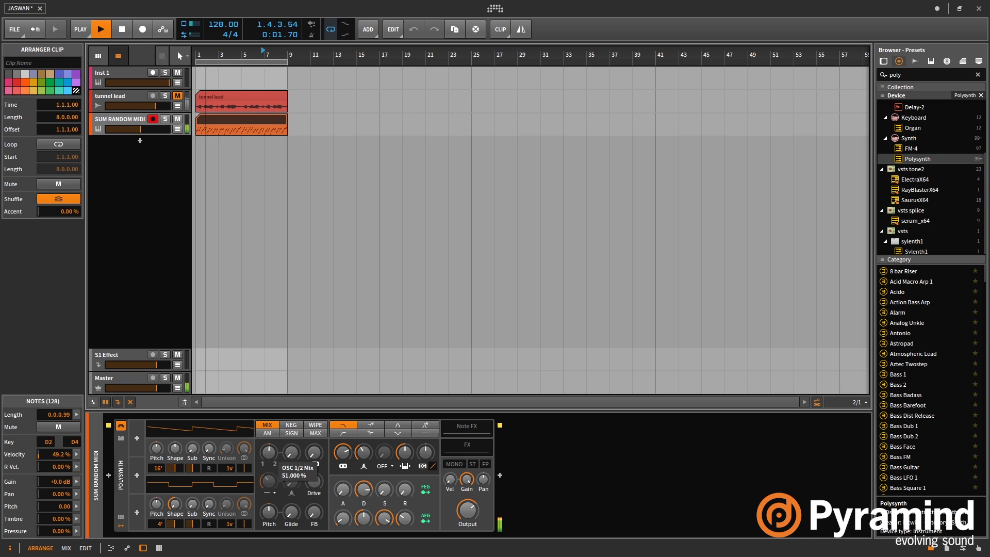
drag(384, 518, 405, 509)
click(416, 522)
drag(384, 519, 384, 530)
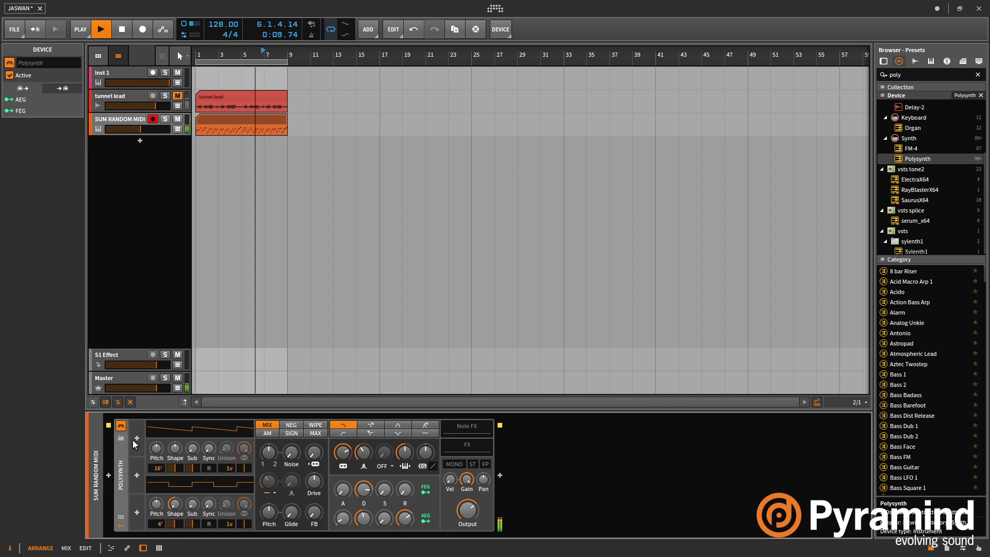
Add an Expressions modulator to Polysynth and raise the SUM RANDOM MIDI track's volume slightly
click(137, 439)
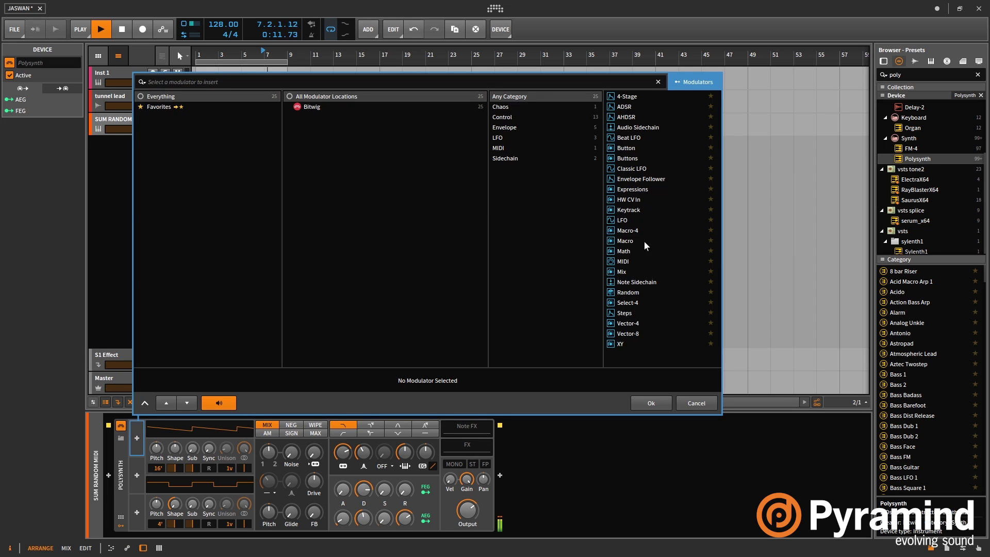
click(622, 261)
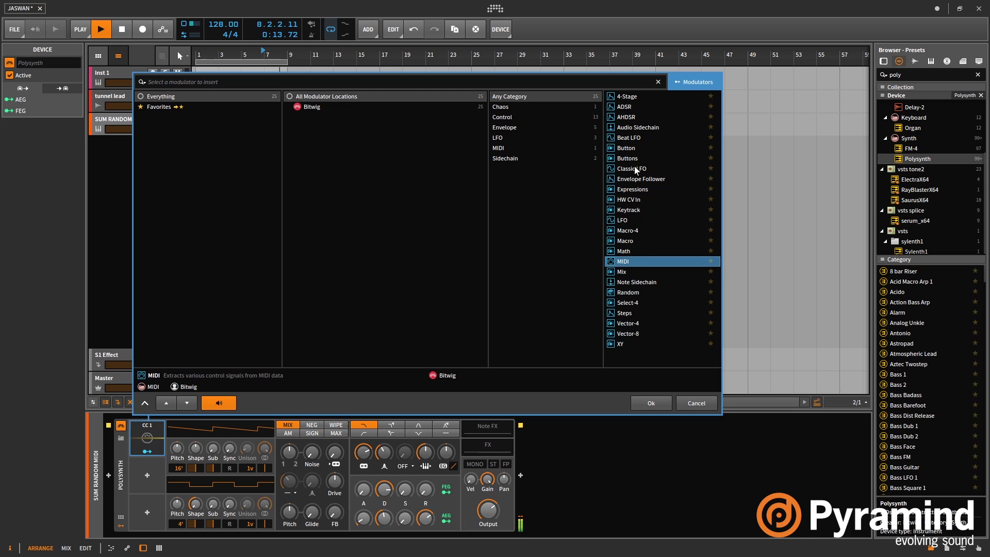
click(634, 190)
double_click(639, 189)
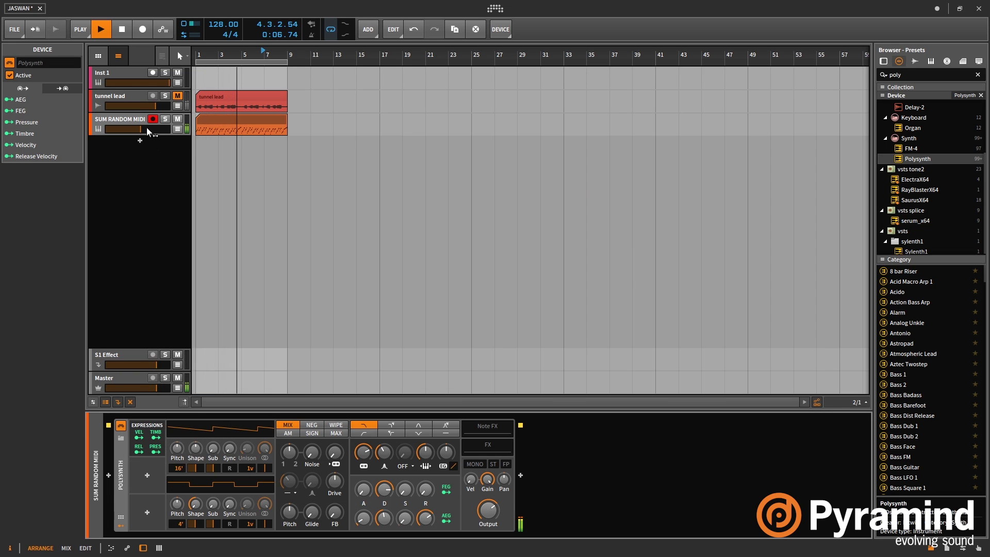
drag(147, 129, 158, 129)
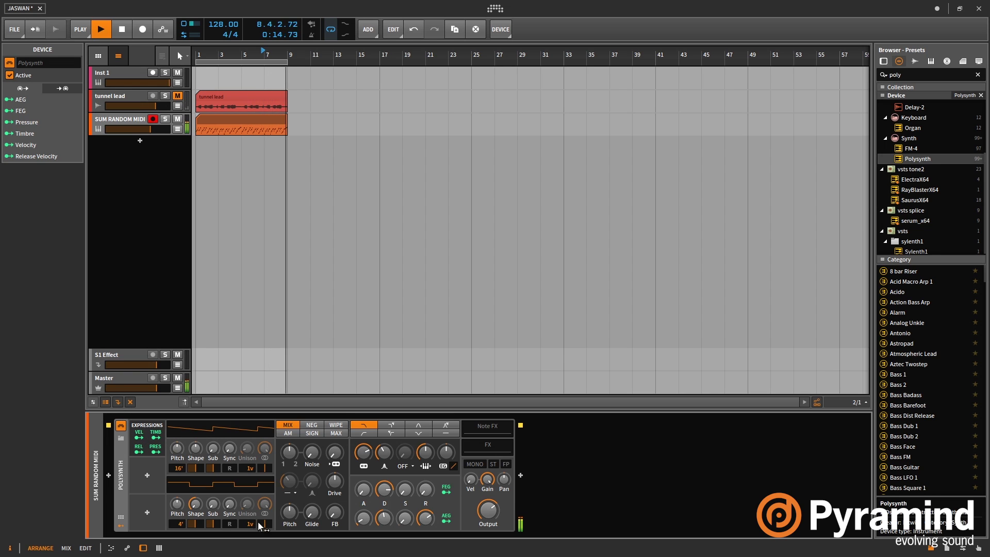
Set both oscillators' unison to 16 voices and map the Expressions velocity to the OSC2 unison spread at 1.000
drag(252, 525, 252, 418)
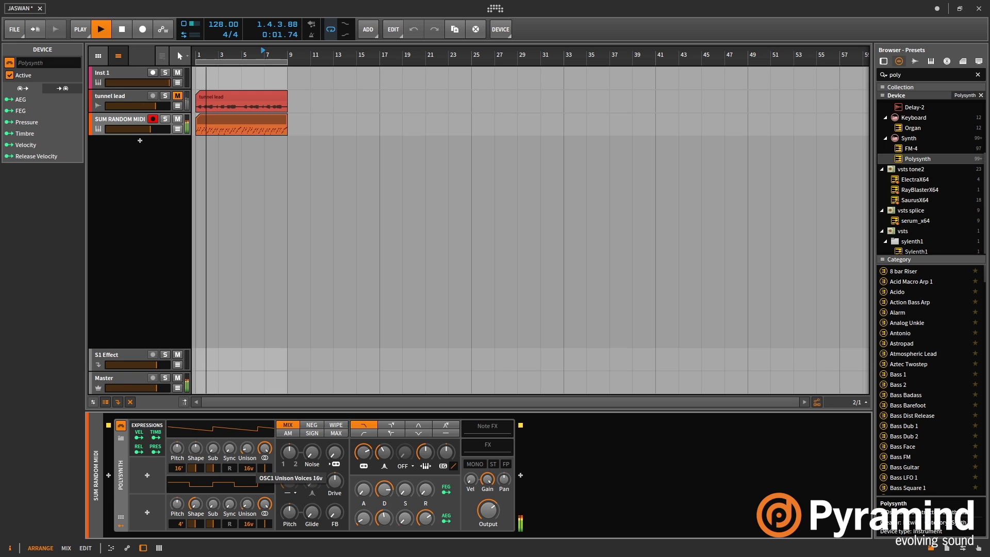
click(139, 437)
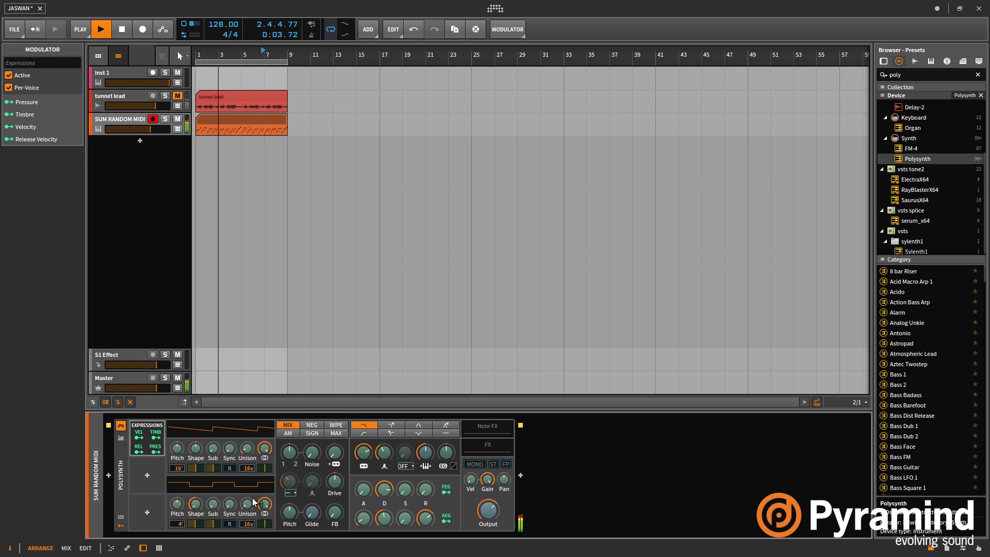
drag(247, 503, 247, 480)
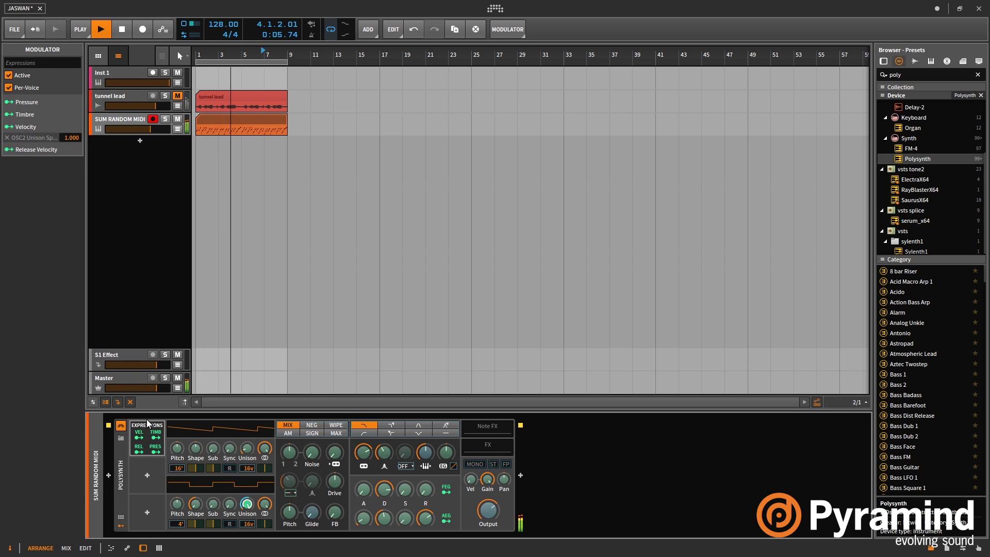
Open the consolidated MIDI clip in the note editor and show its notes in clip view
click(225, 124)
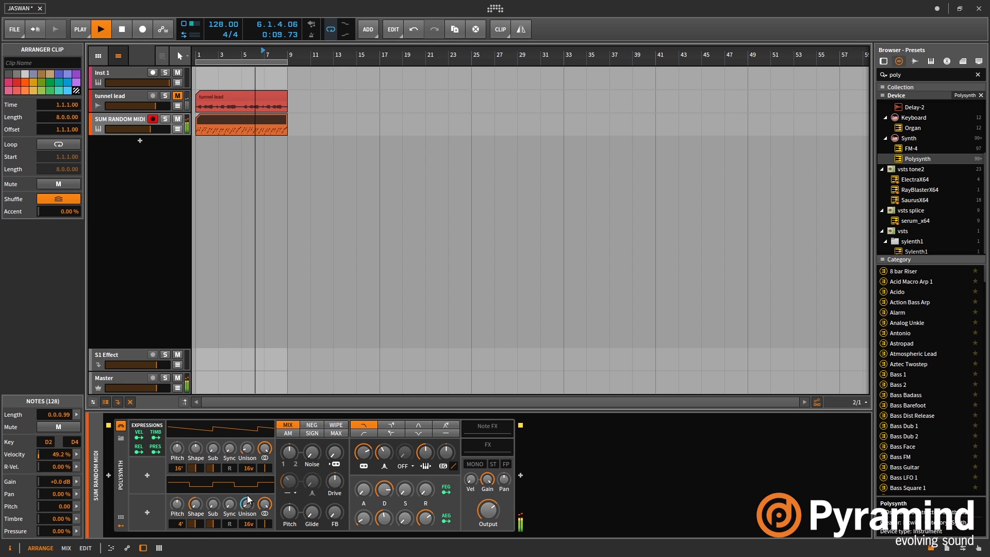
double_click(243, 120)
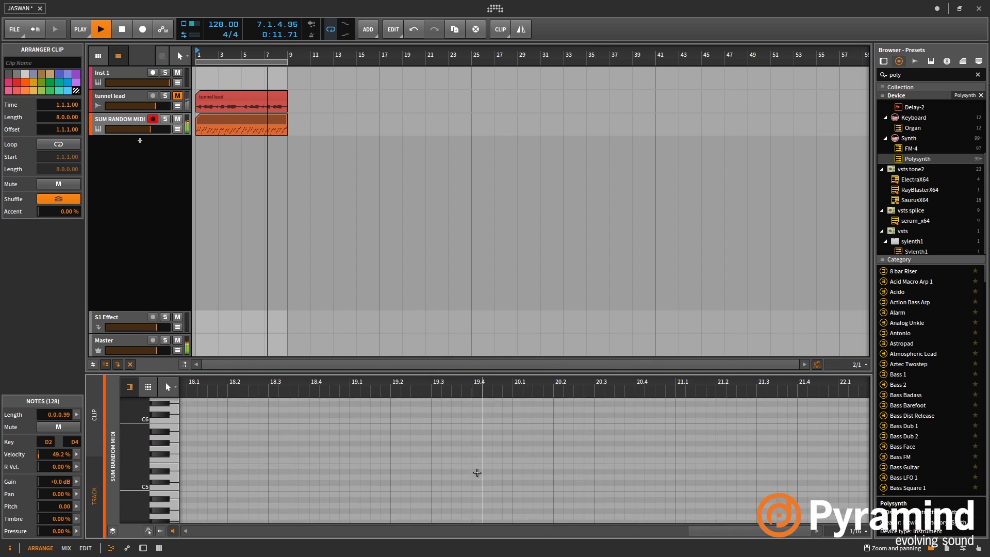
scroll(477, 472, up, 3)
click(236, 122)
double_click(234, 120)
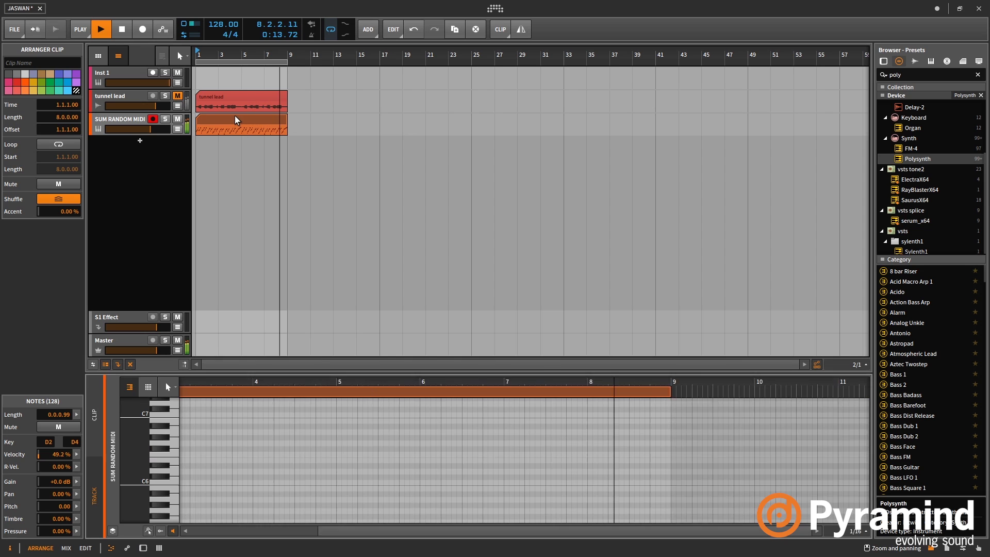
click(96, 403)
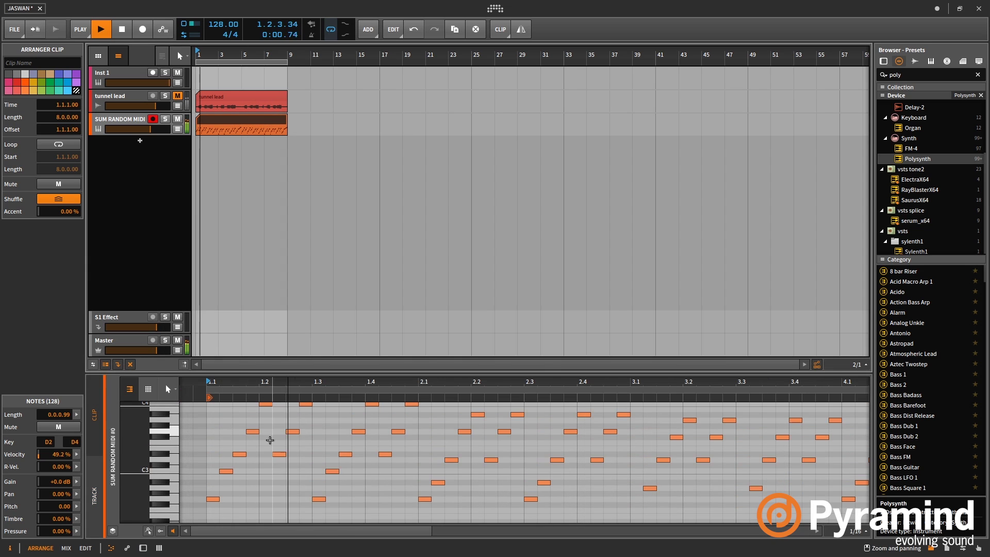
Randomize the velocity of all notes in the clip with a mean of 24.4% and a chaos of 23.0%
click(320, 455)
key(ctrl+a)
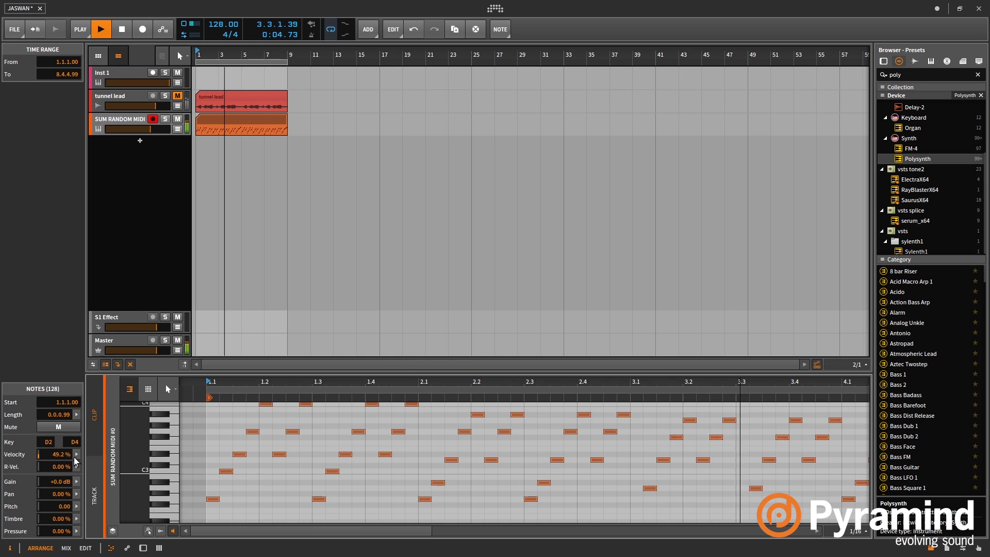
click(77, 455)
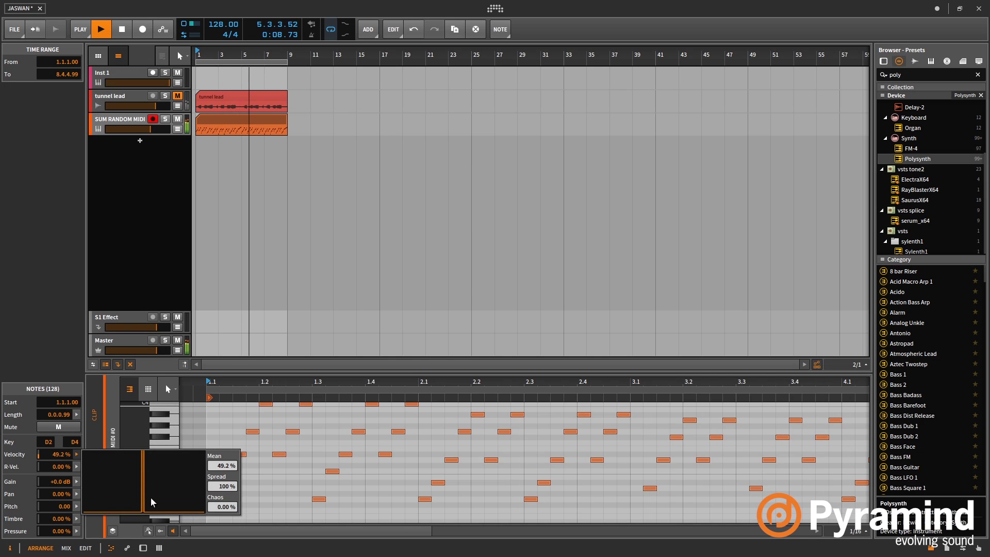
drag(151, 502, 124, 502)
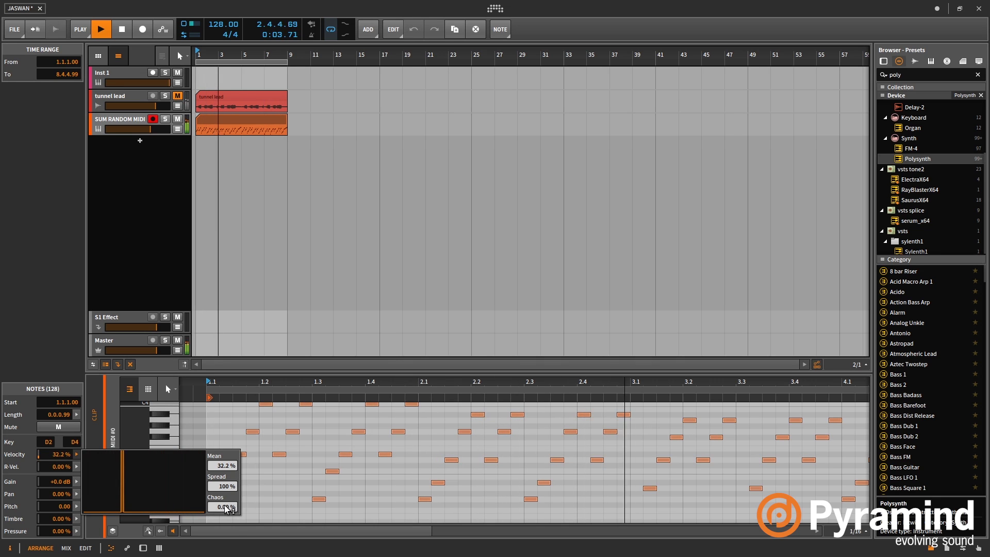
drag(225, 509, 222, 477)
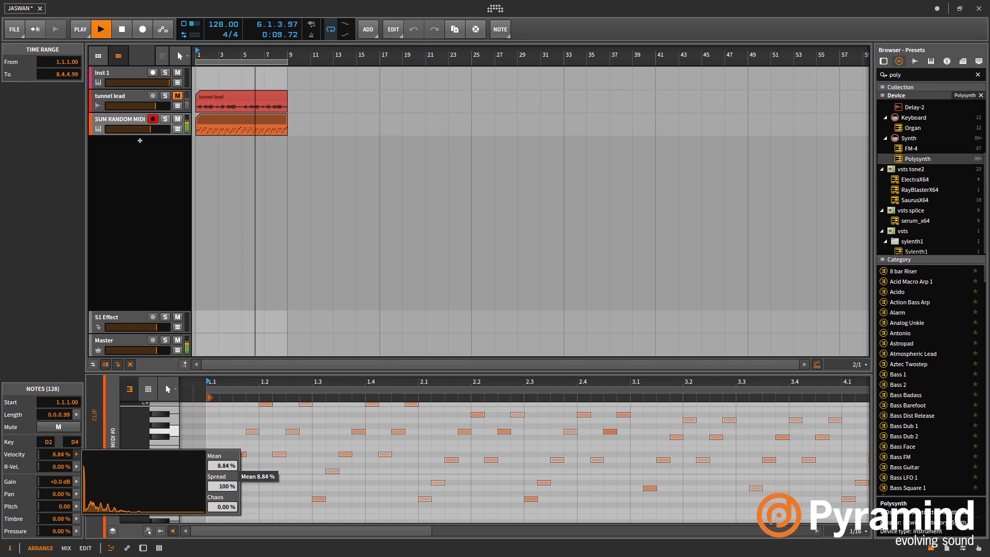
drag(222, 465, 222, 432)
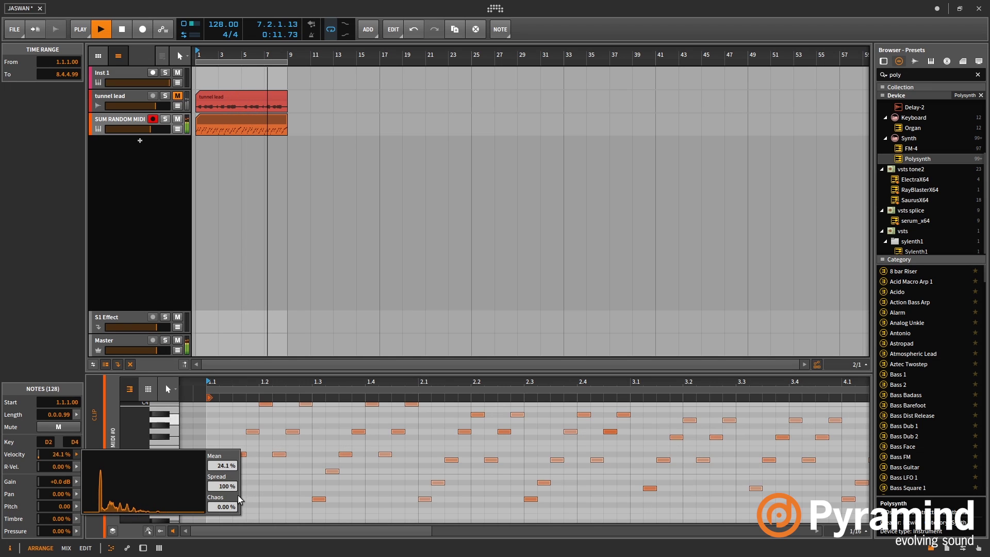
drag(239, 499, 238, 486)
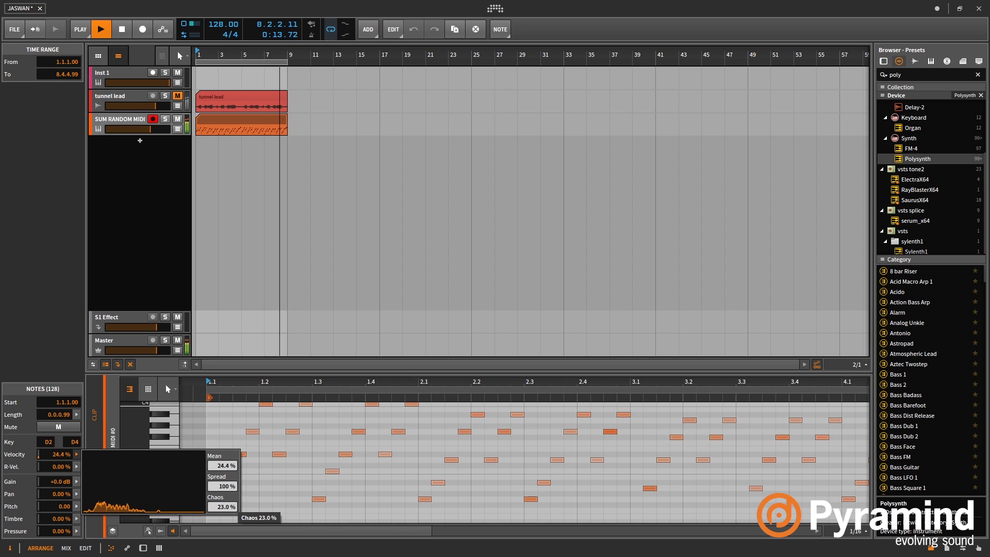
click(210, 467)
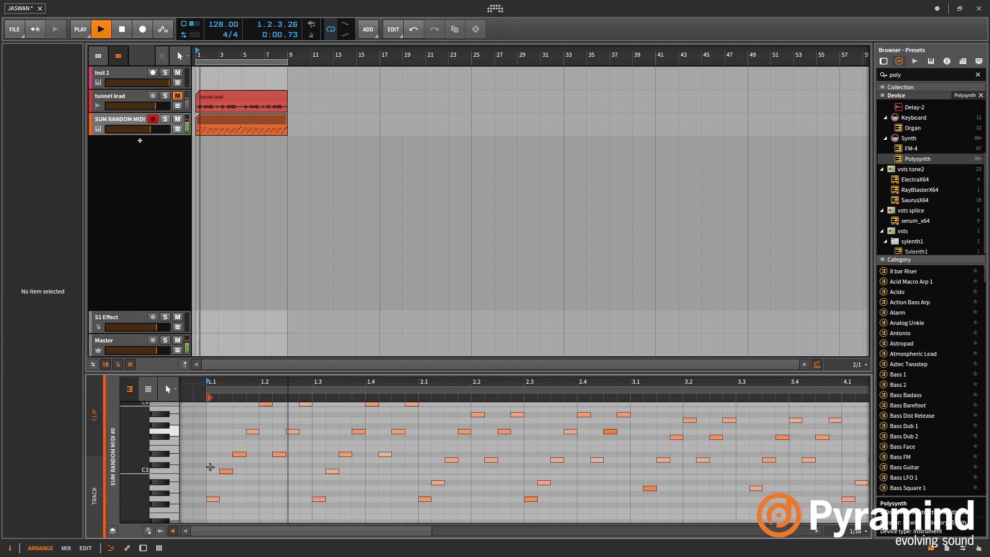
Select the low notes from C3 down in the opening bars and set their velocity to 100%
key(ctrl+a)
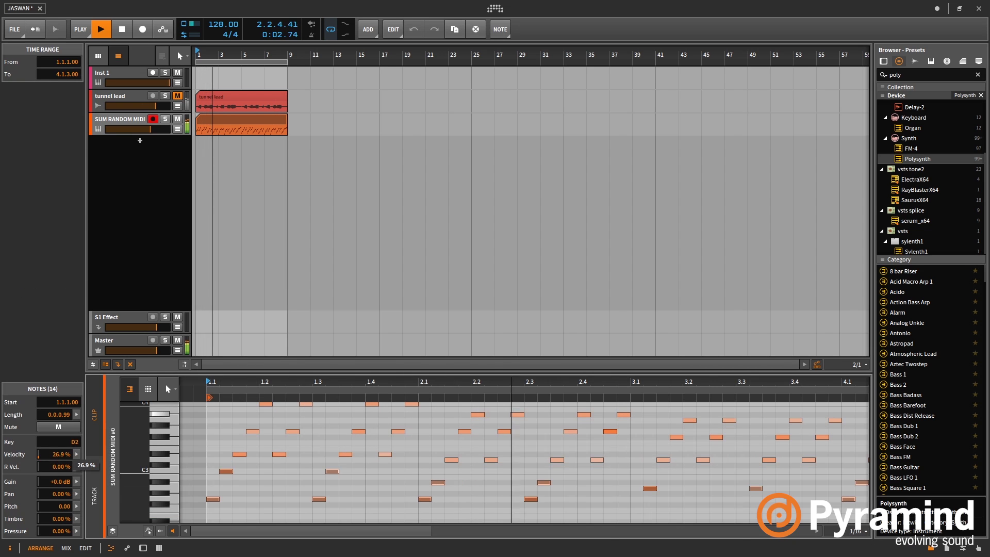
drag(51, 454, 50, 416)
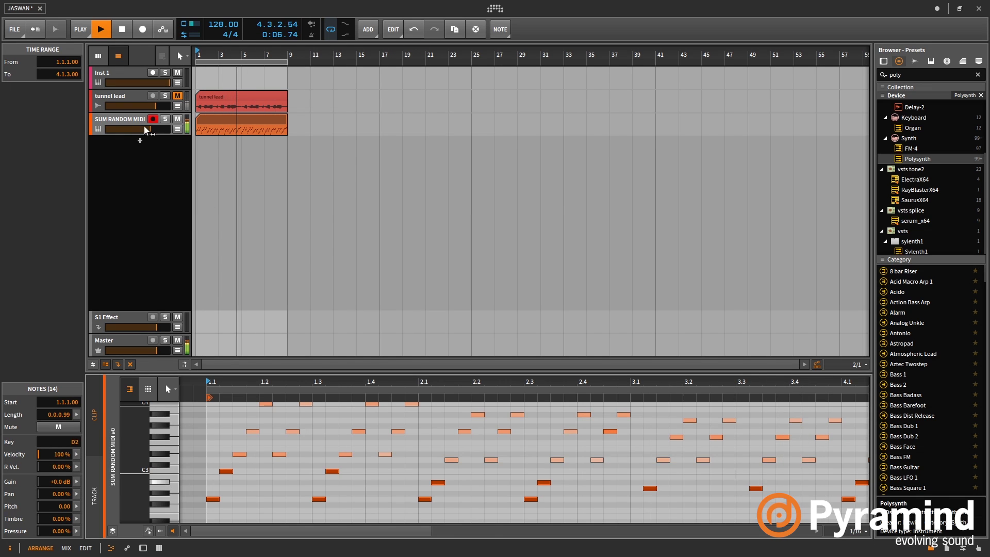
Return to the Polysynth device view, stop playback, and set the project tempo to 62 BPM
key(d)
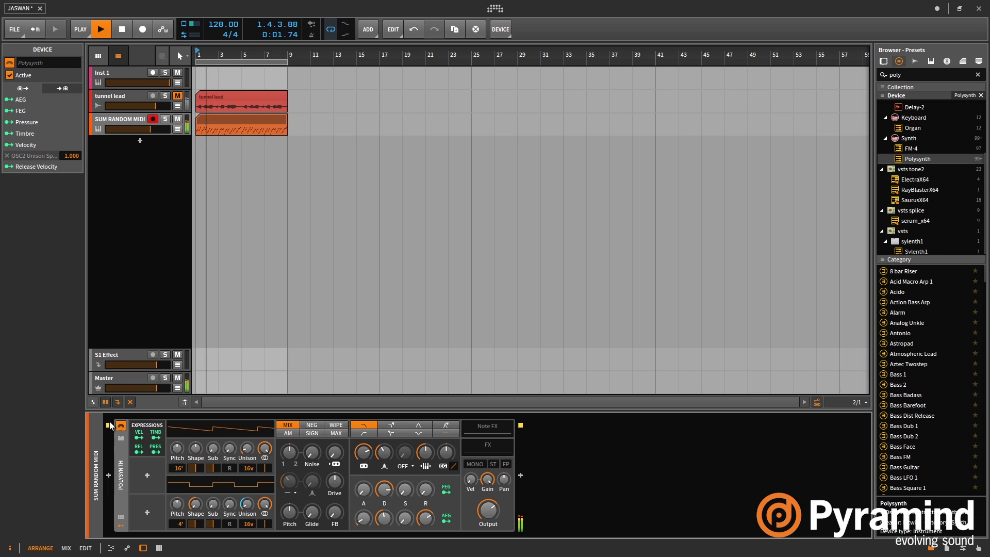
key(space)
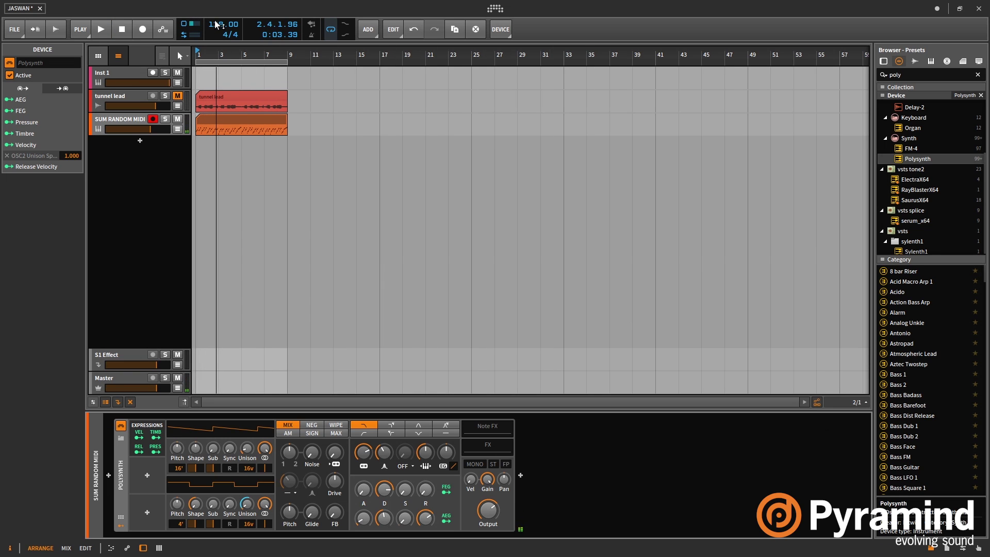
drag(216, 24, 170, 474)
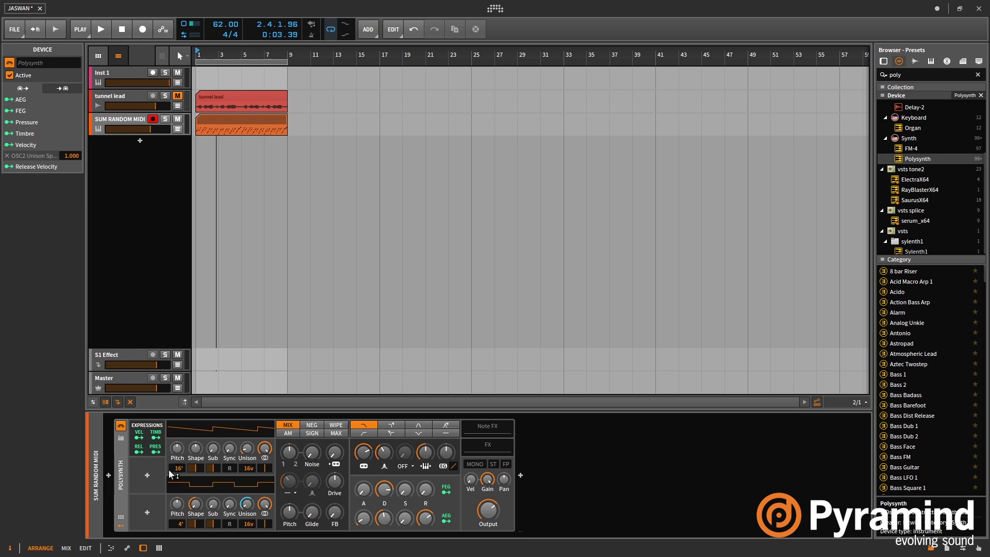
Add a Keytrack modulator to Polysynth and map it to the filter frequency at 131.1
click(148, 475)
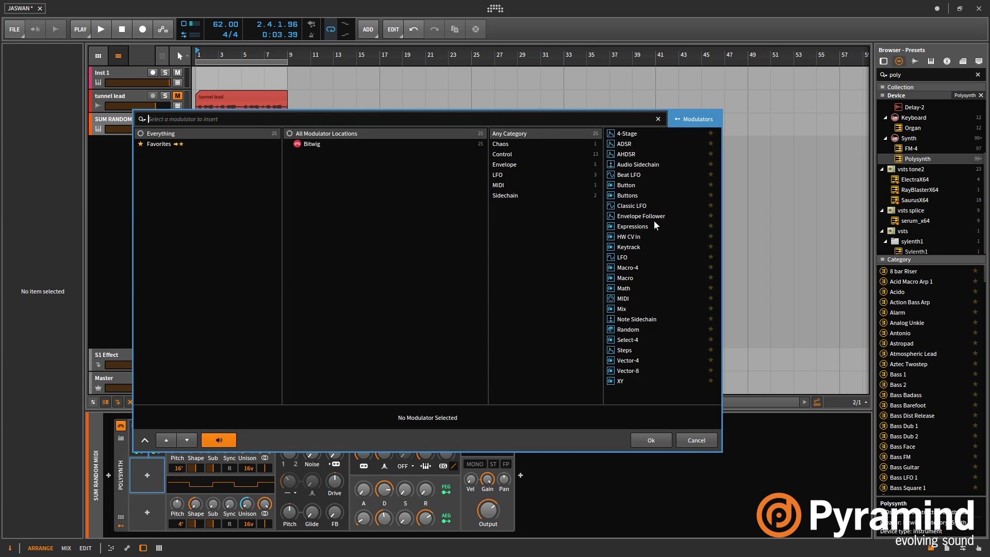
double_click(637, 247)
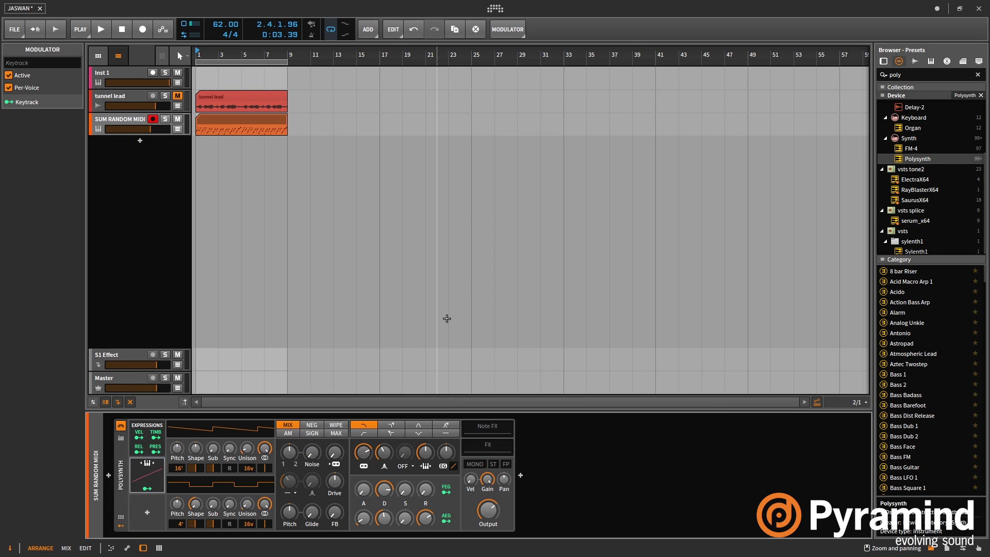
click(153, 488)
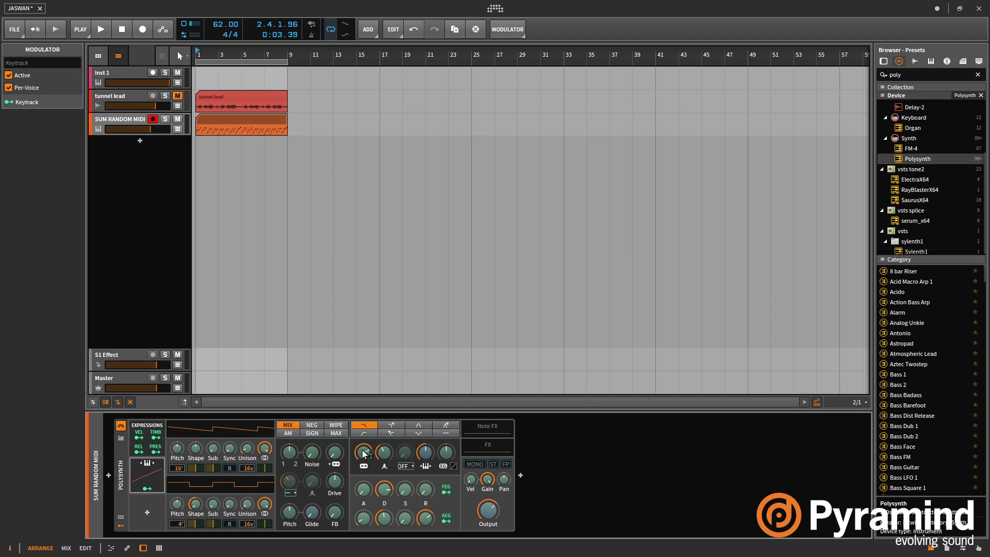
drag(364, 453, 364, 411)
click(147, 488)
drag(363, 453, 363, 479)
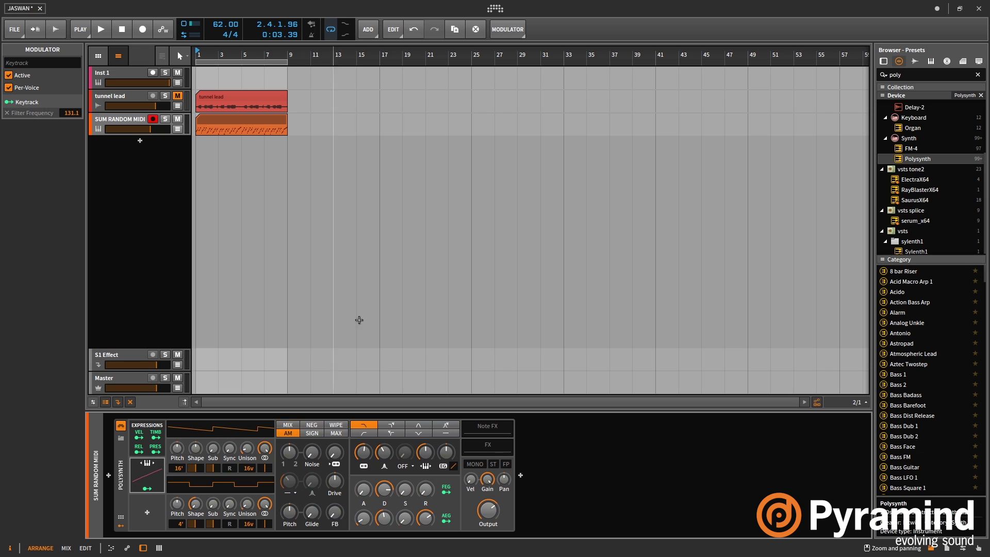
Play the clip and reshape the Keytrack curve, steepening its rise through the middle notes and then inverting that section into a downward slope
key(space)
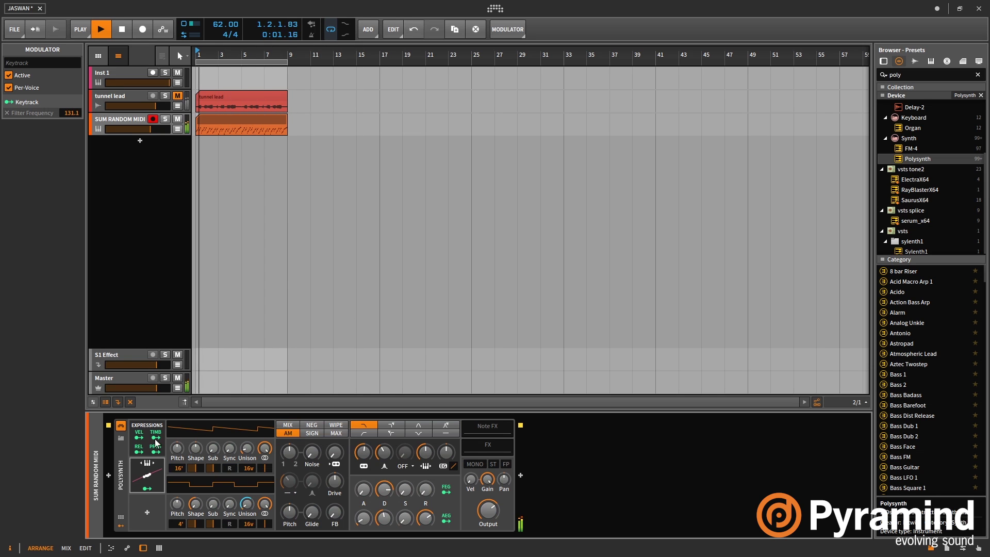
click(148, 471)
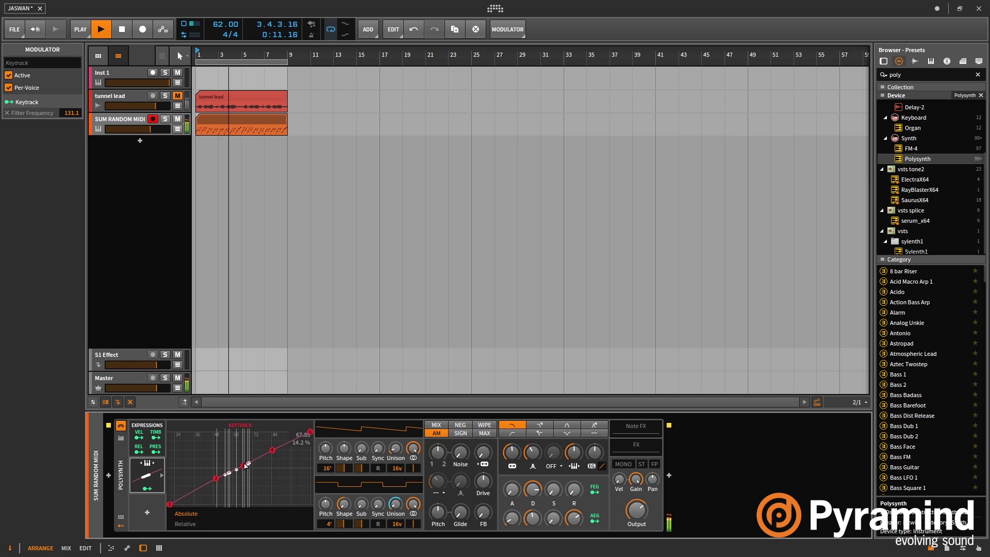
drag(243, 466, 226, 492)
drag(236, 449, 247, 455)
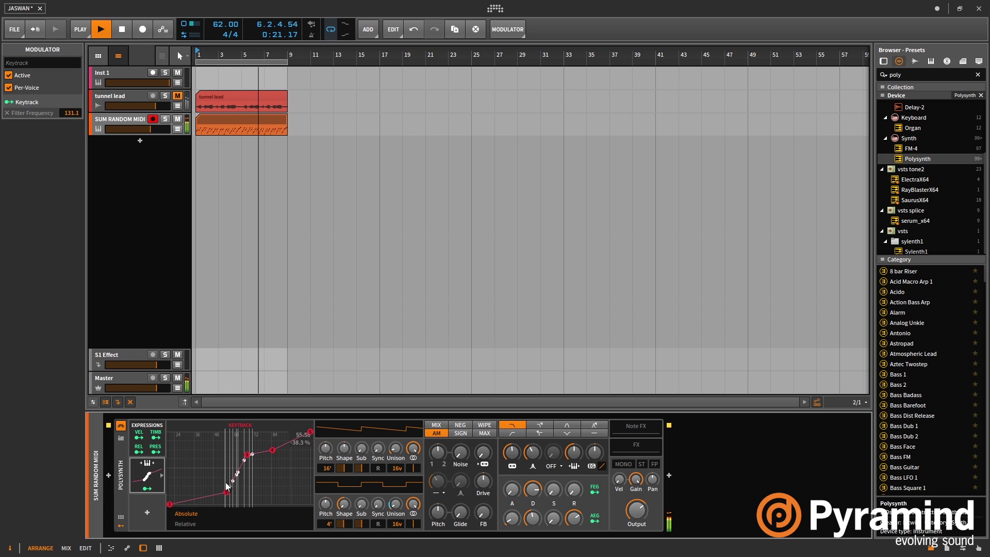
click(253, 466)
drag(254, 465, 225, 449)
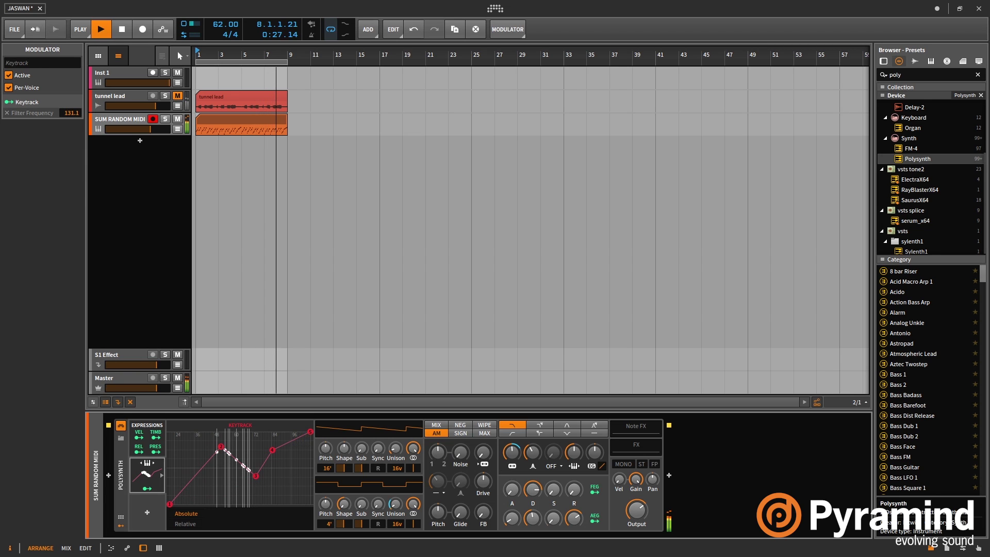
Add a Macro and a Macro-4 modulator to Polysynth and show the Macro-4's four knobs
click(148, 512)
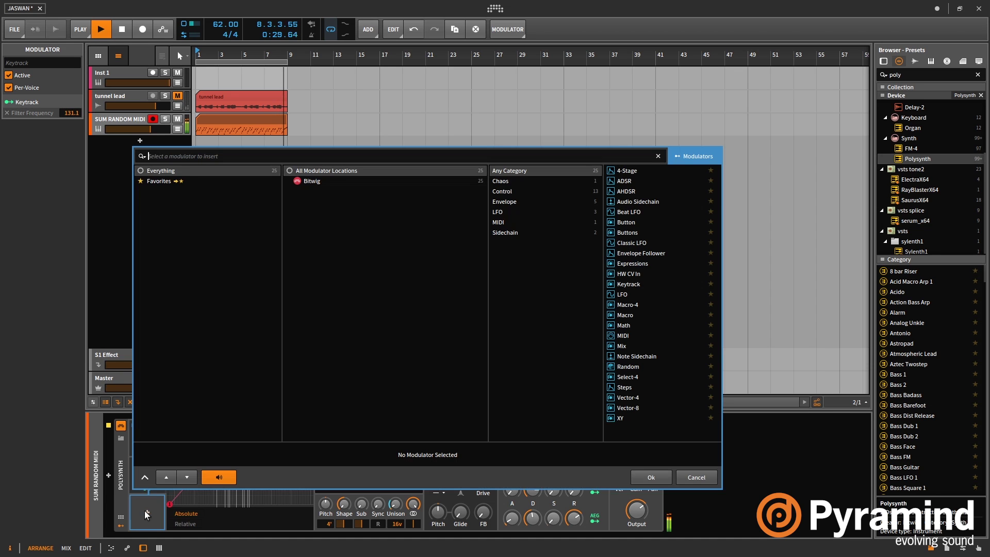
double_click(630, 314)
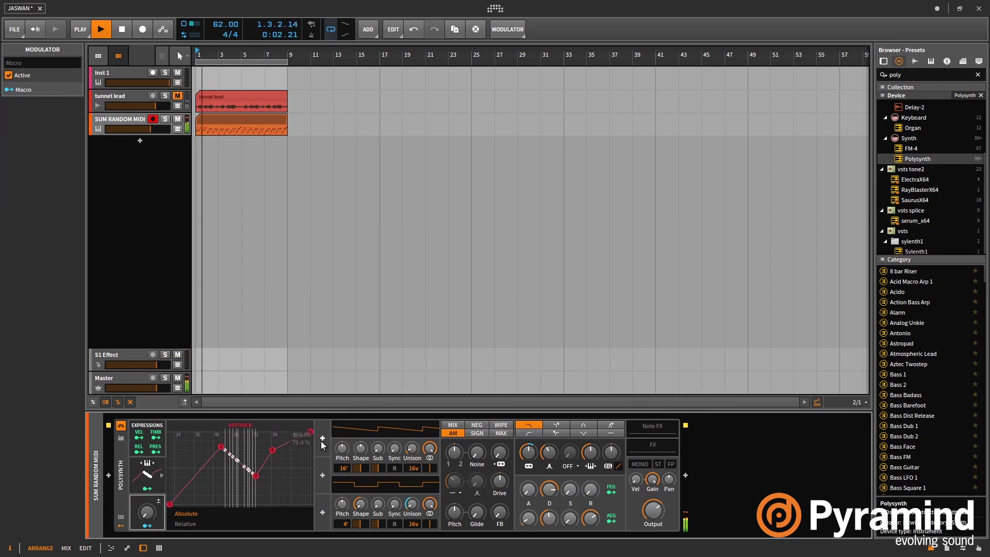
click(322, 439)
double_click(813, 231)
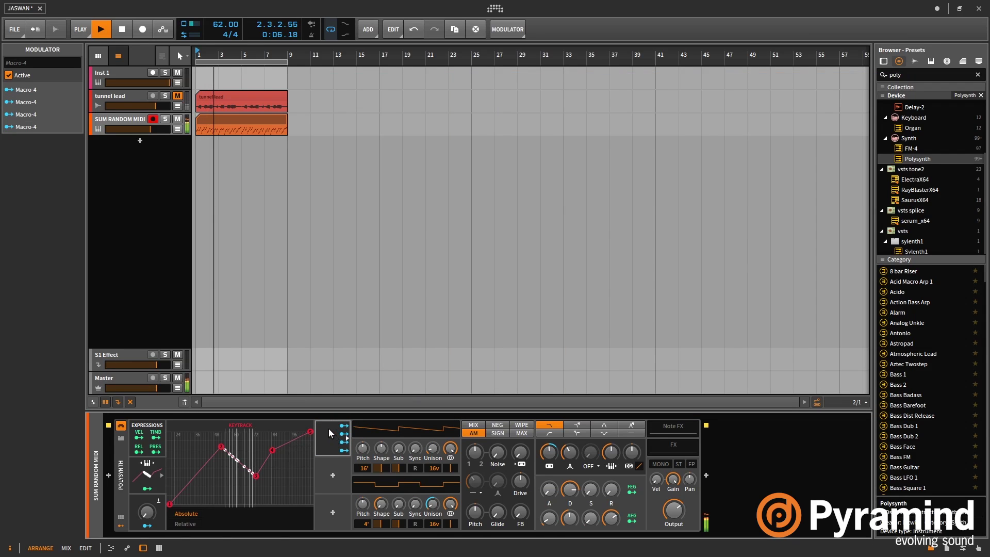
click(336, 439)
Map the single Macro modulator to Polysynth's global pitch at 47.50 and adjust the macro knob
click(145, 525)
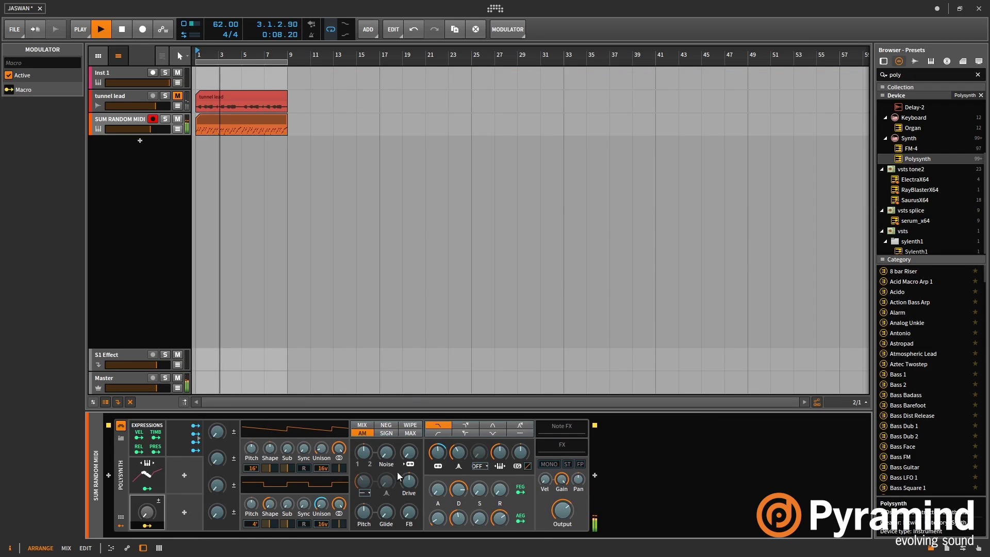
drag(361, 516, 361, 464)
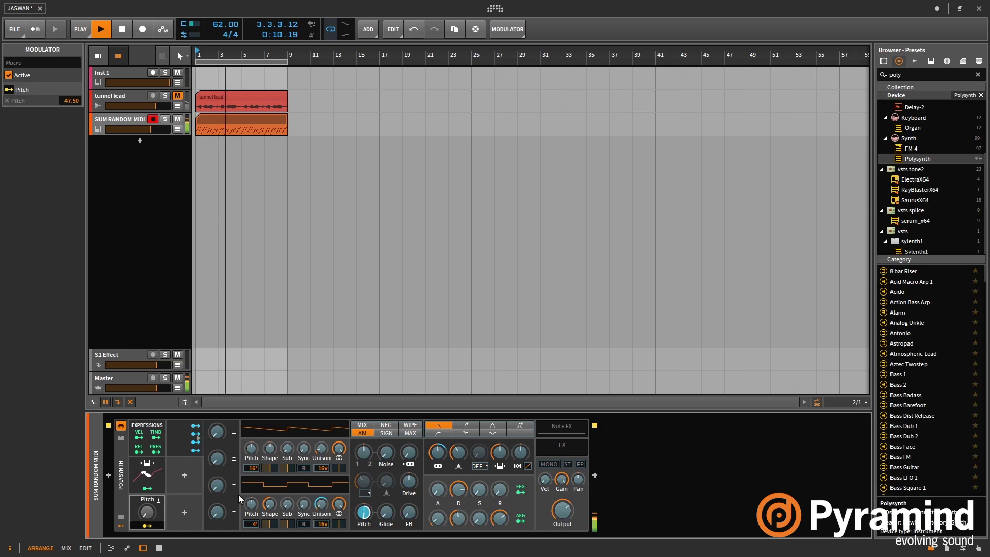
click(147, 525)
mouse_move(148, 513)
mouse_down()
mouse_move(149, 496)
mouse_move(147, 517)
mouse_up()
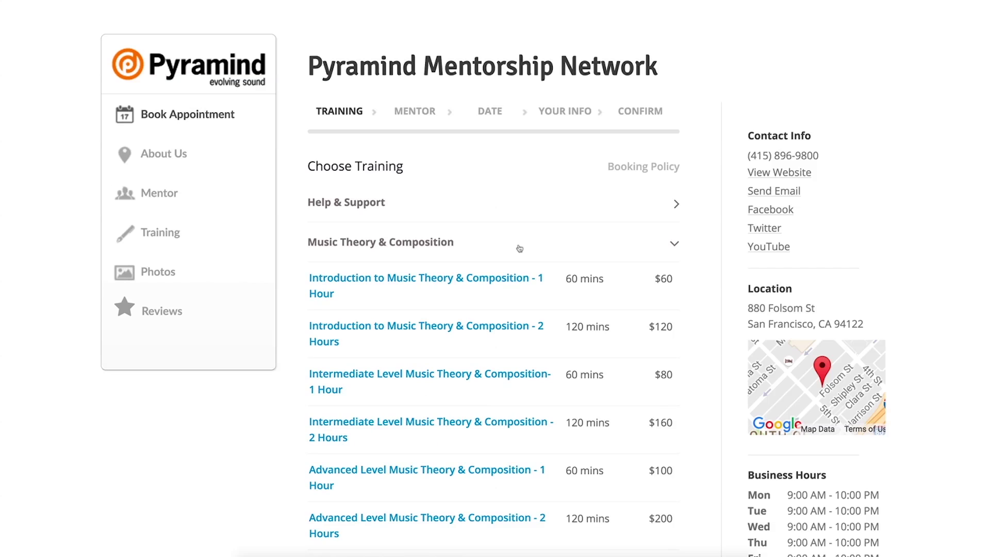
mouse_move(443, 299)
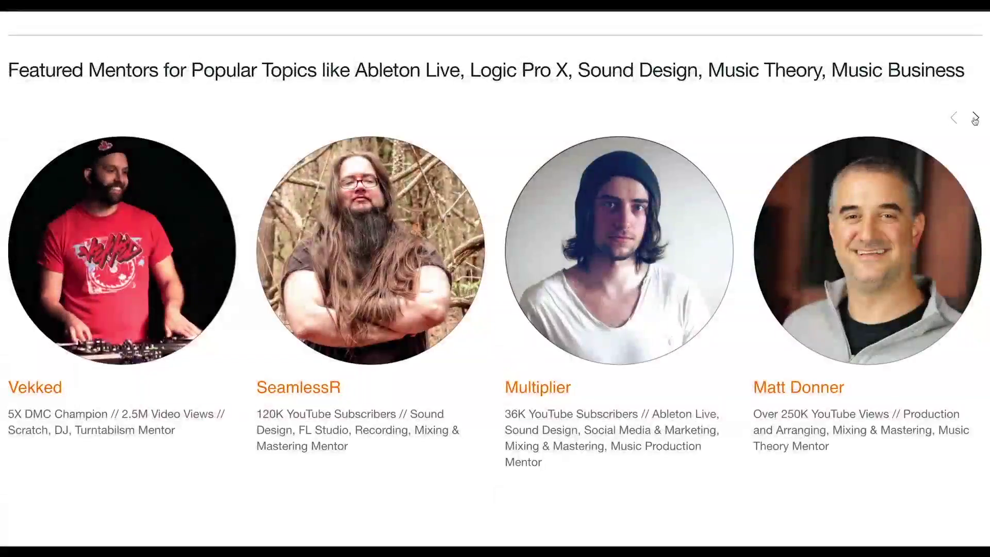
click(975, 119)
click(975, 119)
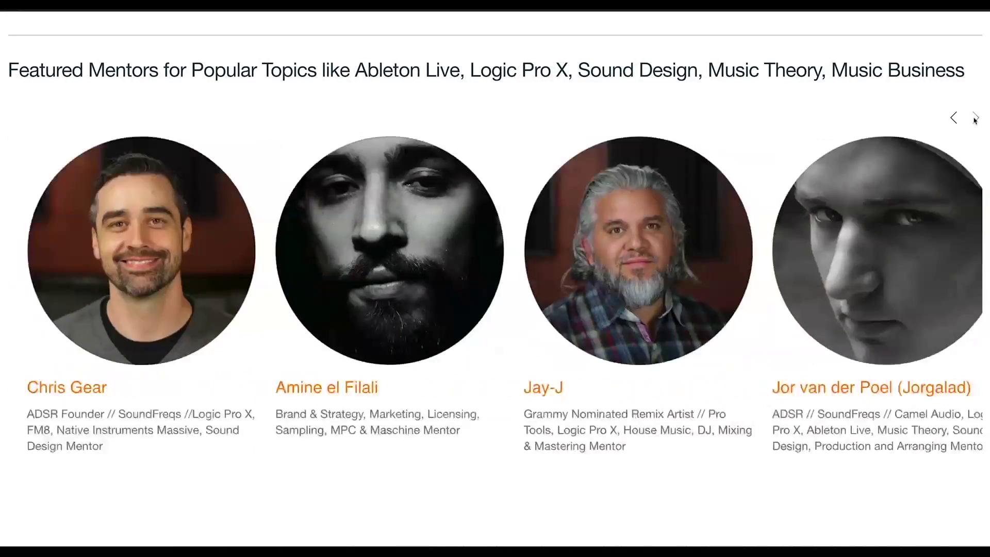